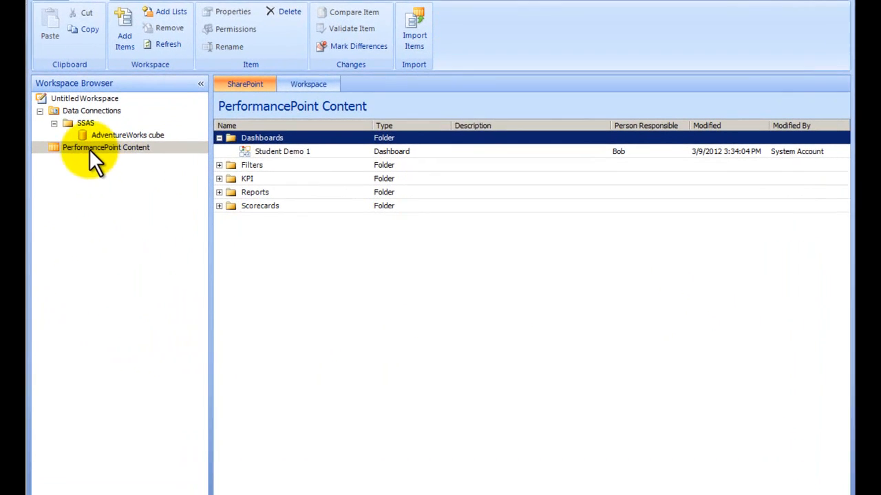
Create a blank KPI in the PerformancePoint Content list and widen its editor area to show the full columns.
{"action": "left_click", "coordinate": [135, 161]}
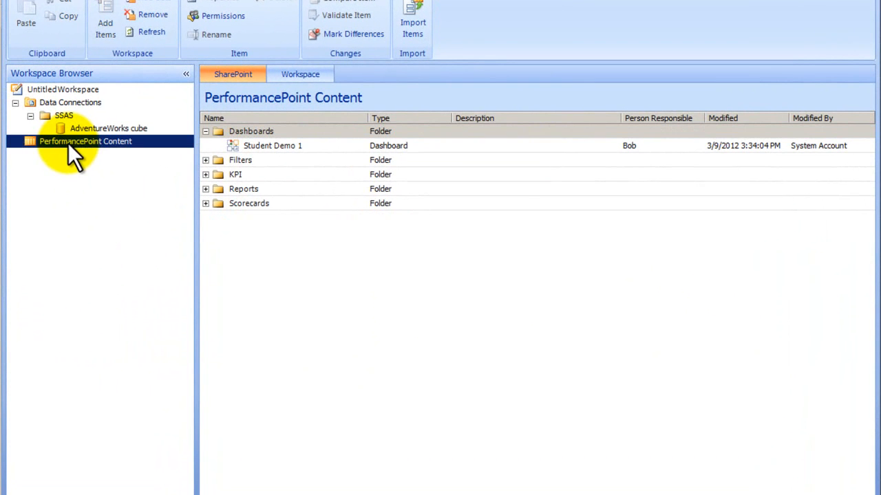
{"action": "left_click", "coordinate": [155, 1]}
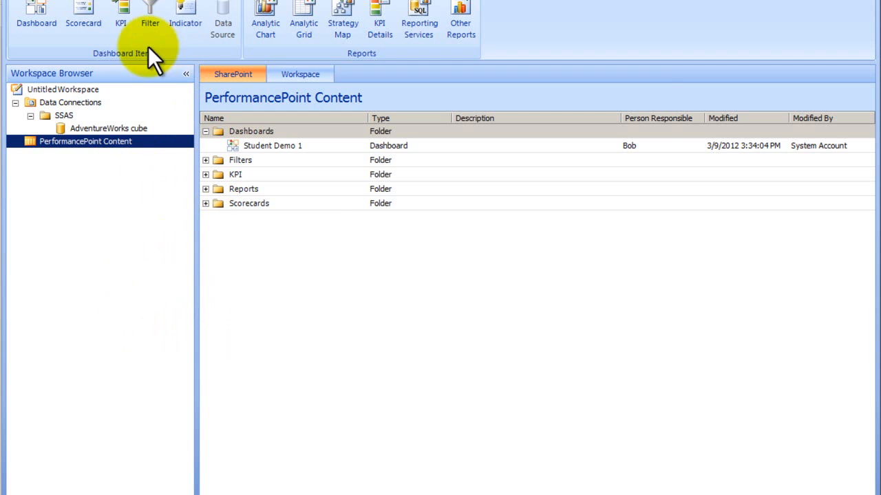
{"action": "left_click", "coordinate": [128, 14]}
{"action": "left_click", "coordinate": [247, 130]}
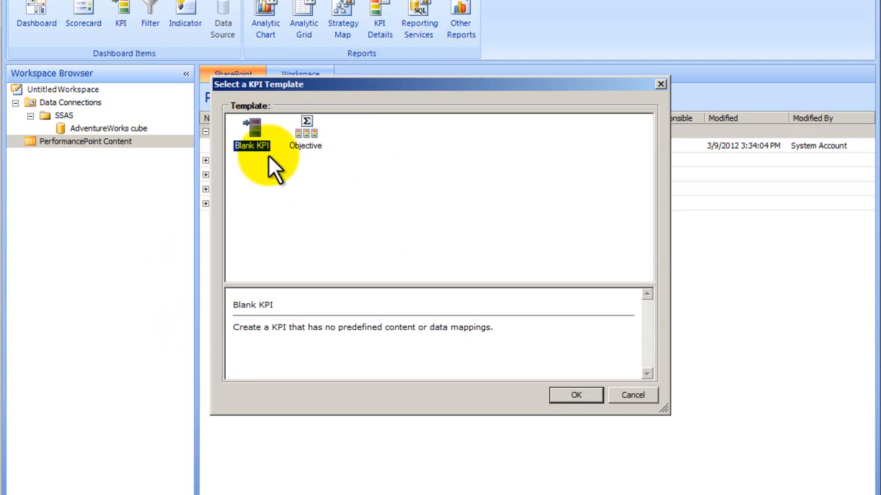
{"action": "left_click", "coordinate": [566, 398]}
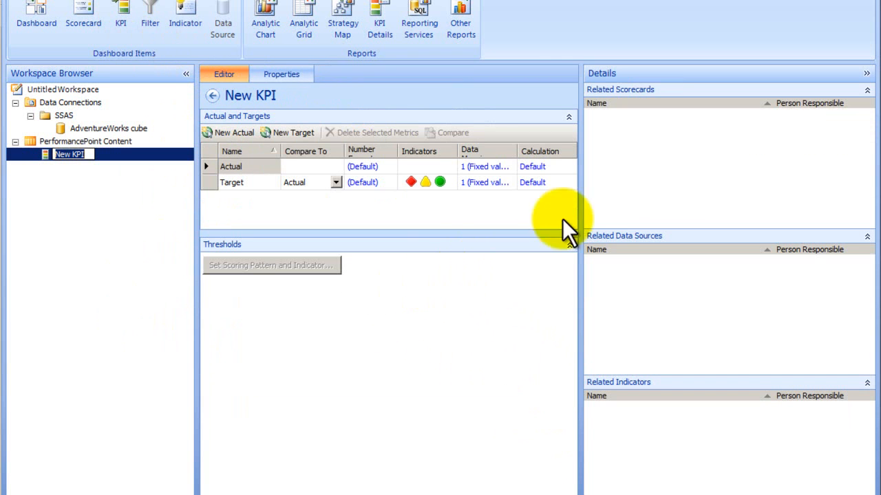
{"action": "left_click_drag", "start_coordinate": [581, 201], "coordinate": [705, 223]}
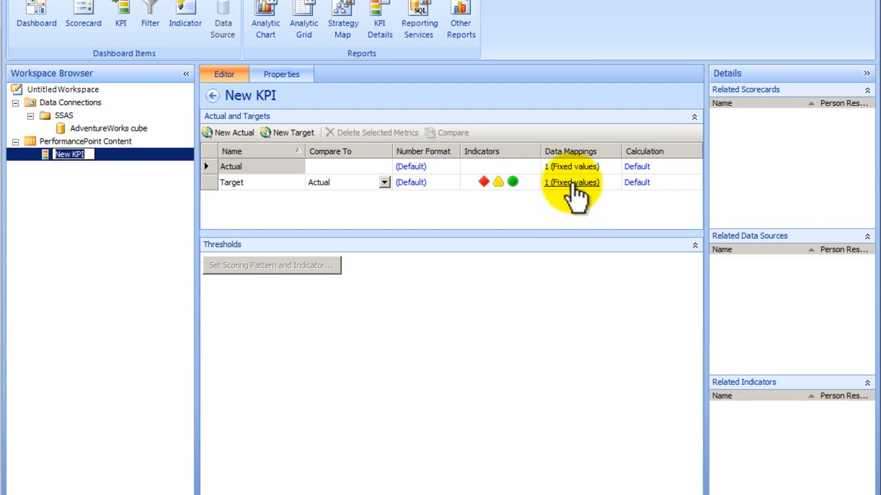
Map the KPI's Target to the Internet Sales Amount measure from the AdventureWorks cube data source.
{"action": "left_click", "coordinate": [575, 195]}
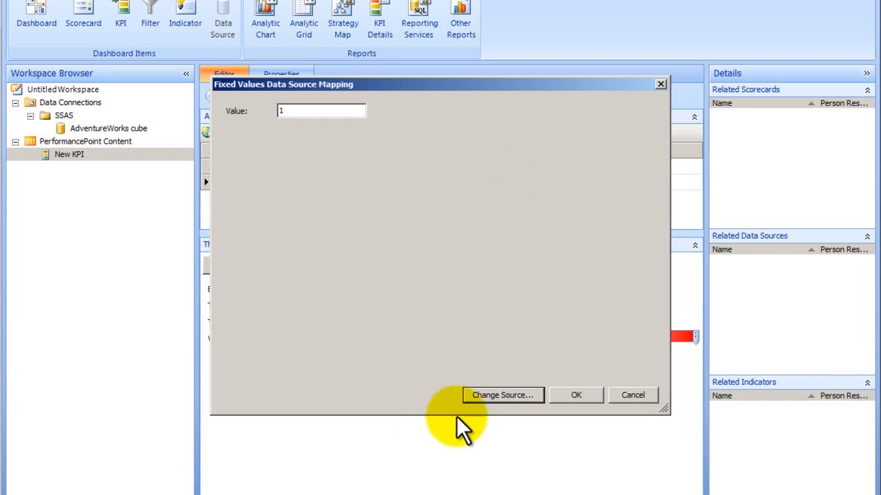
{"action": "left_click", "coordinate": [505, 399]}
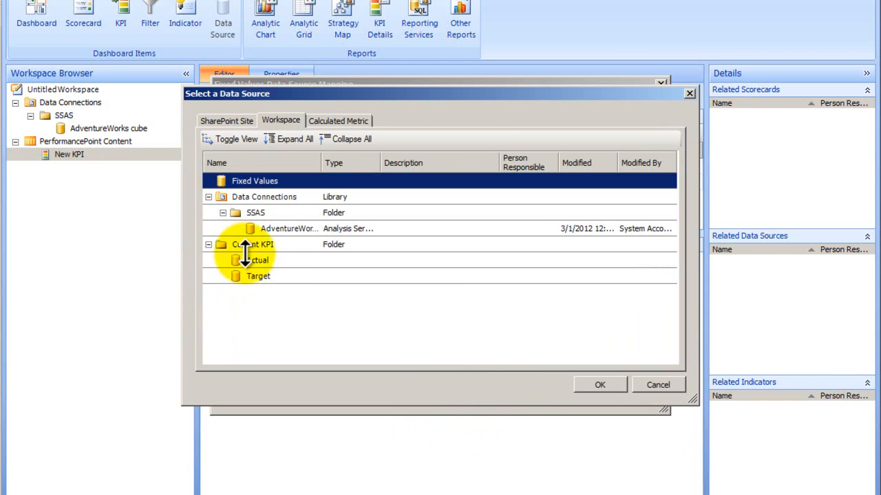
{"action": "left_click", "coordinate": [273, 229]}
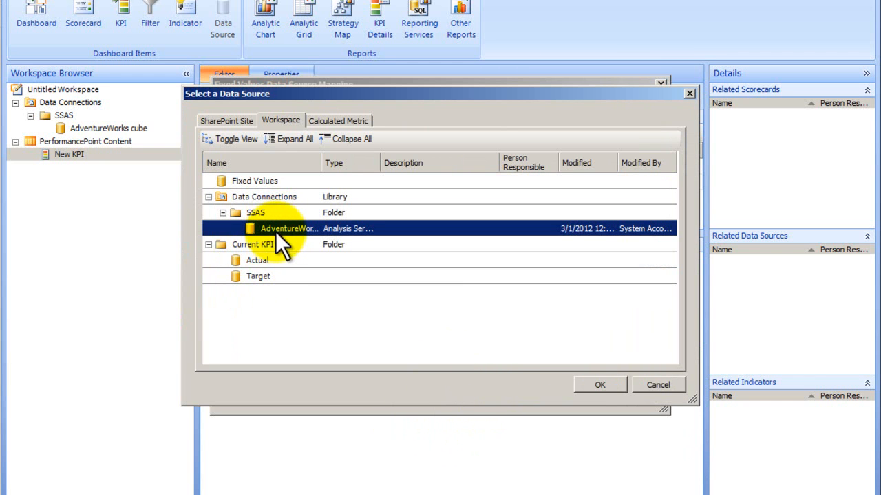
{"action": "left_click", "coordinate": [601, 386]}
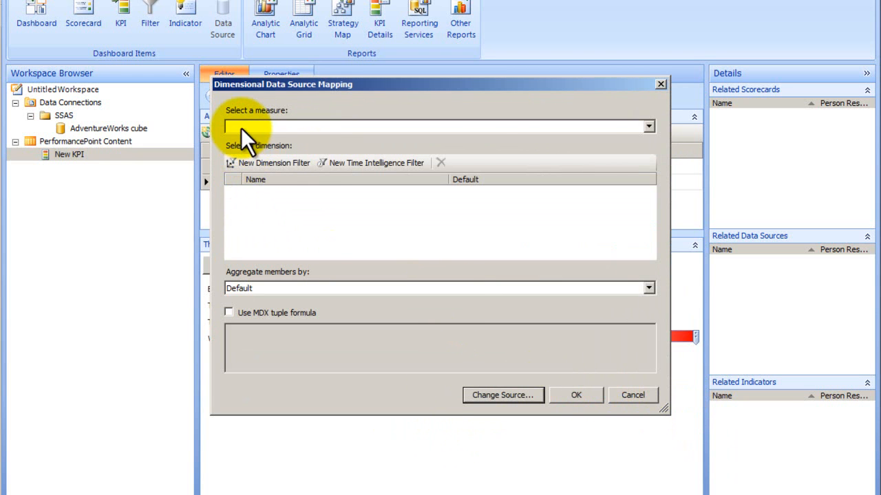
{"action": "left_click", "coordinate": [650, 127]}
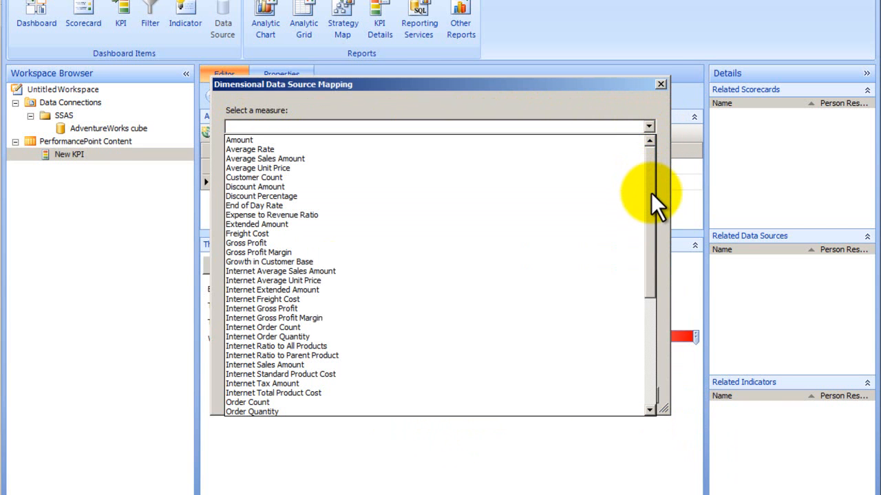
{"action": "left_click_drag", "start_coordinate": [651, 193], "coordinate": [659, 253]}
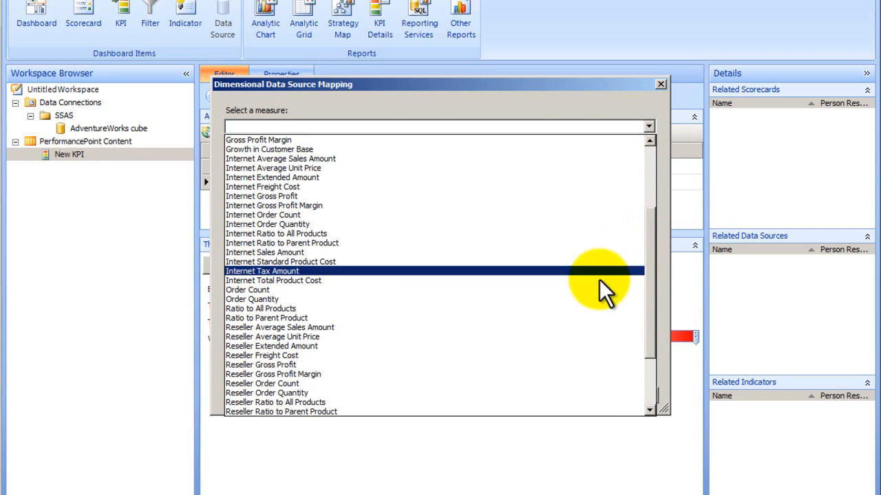
{"action": "left_click", "coordinate": [337, 253]}
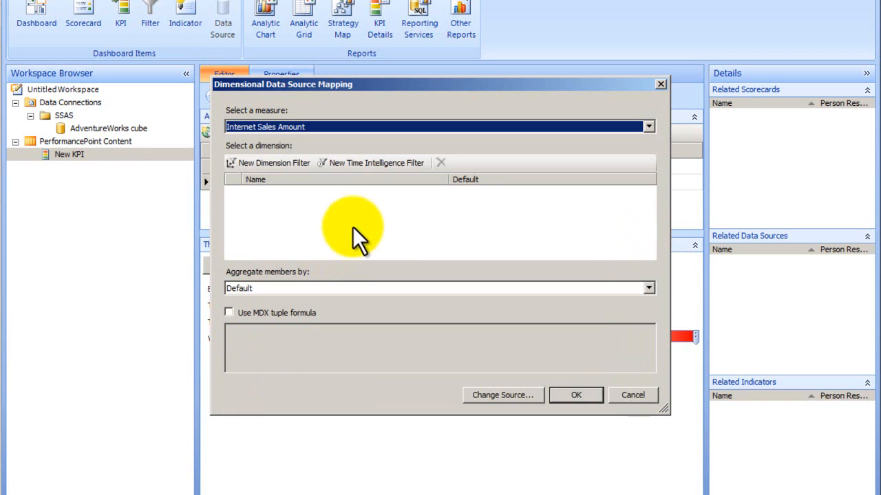
{"action": "left_click", "coordinate": [575, 395]}
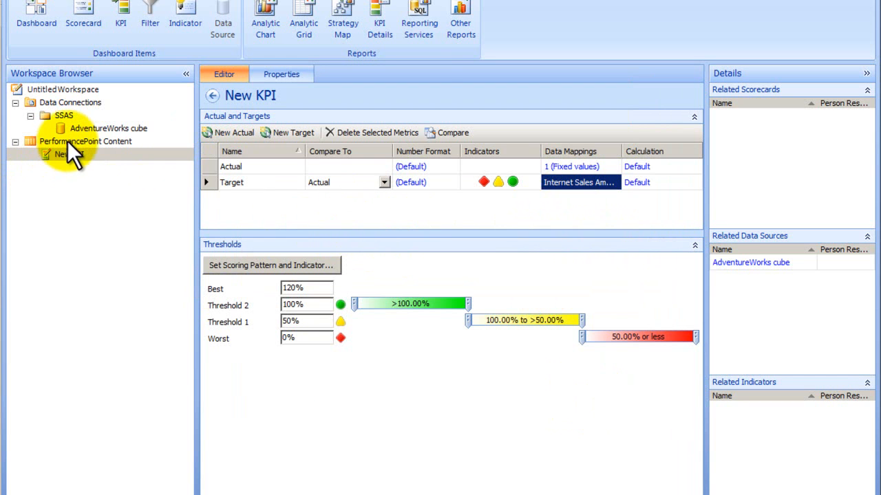
Name the KPI "Internet Sales Amt Target" and assign it to a new display folder named "KPIs".
{"action": "left_click", "coordinate": [291, 77]}
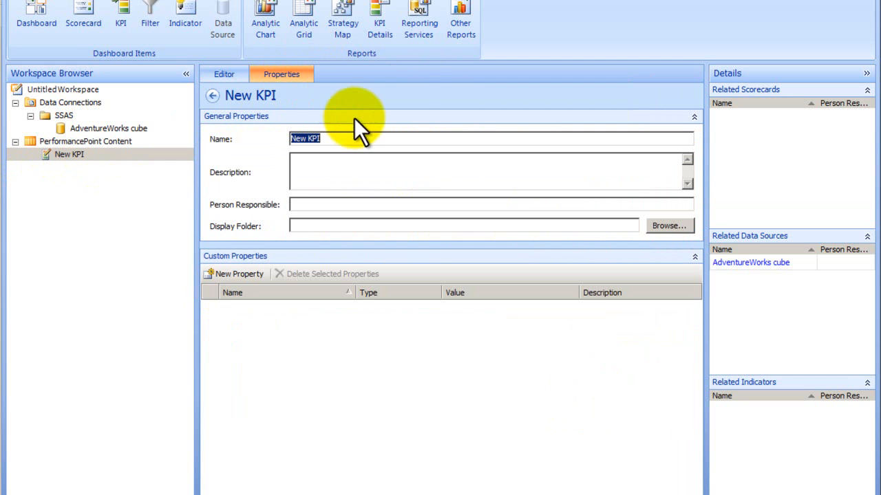
{"action": "type", "text": "In"}
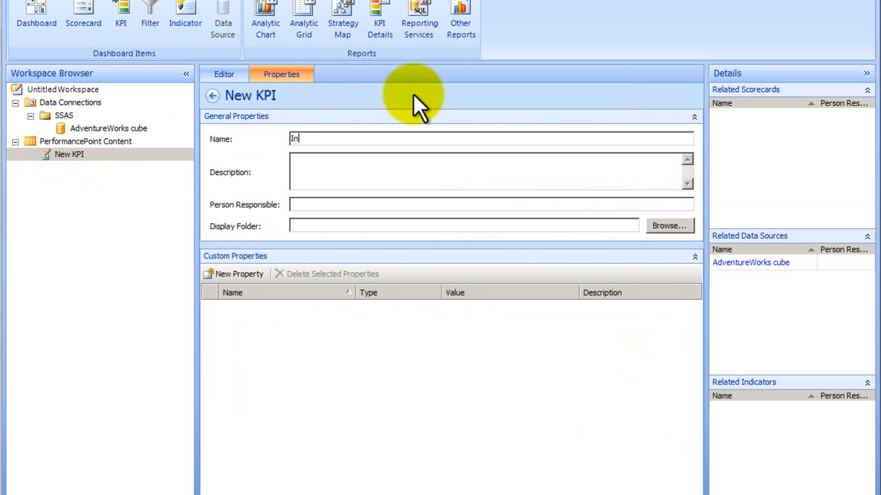
{"action": "type", "text": "ternet Sales AmtyTarget"}
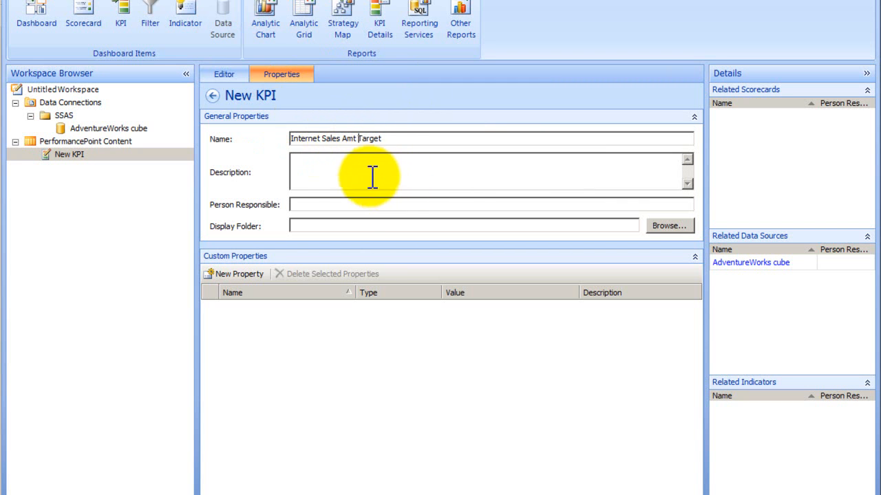
{"action": "left_click", "coordinate": [662, 224]}
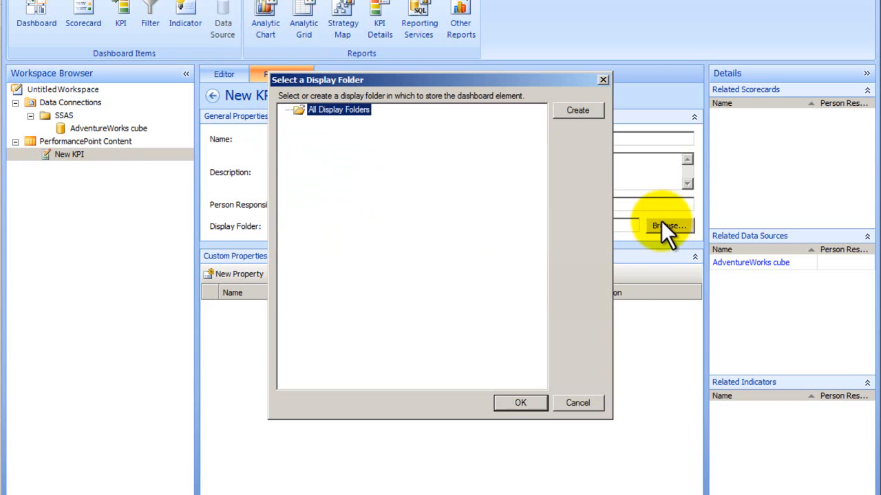
{"action": "left_click", "coordinate": [579, 111]}
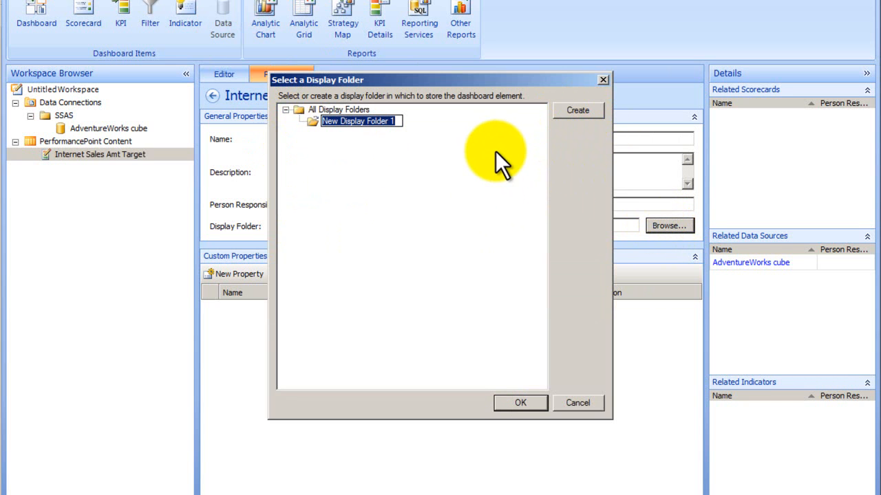
{"action": "type", "text": "KPIs"}
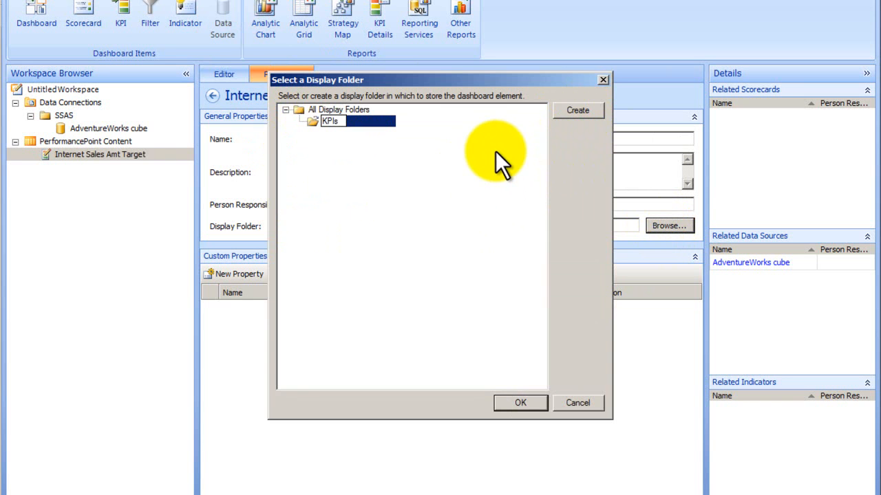
{"action": "left_click", "coordinate": [521, 404]}
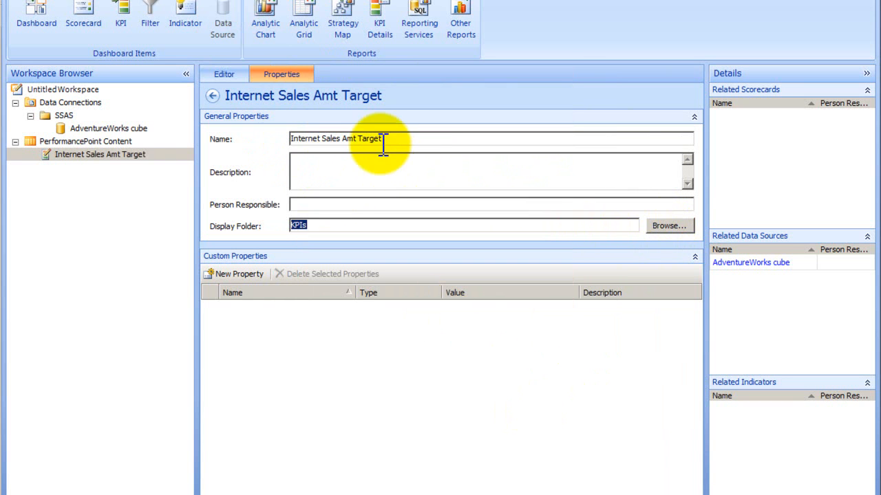
Save the Internet Sales Amt Target KPI from the KPIs folder of PerformancePoint Content.
{"action": "left_click", "coordinate": [63, 142]}
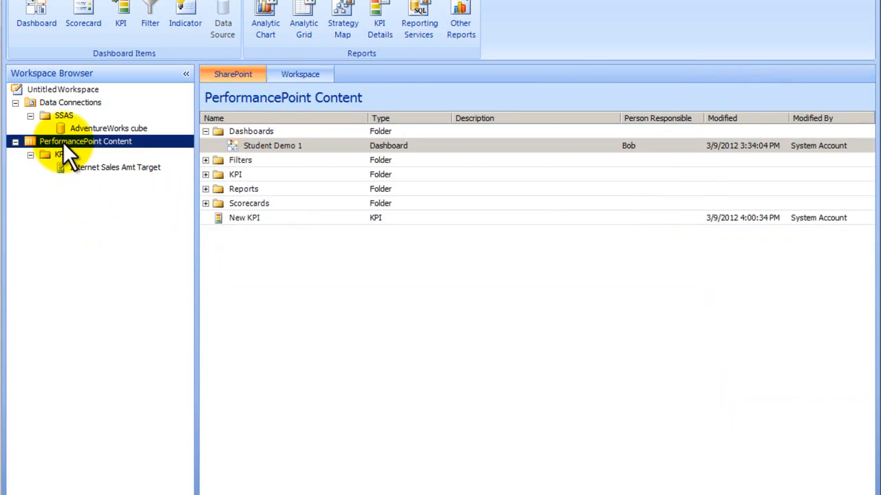
{"action": "left_click", "coordinate": [68, 166]}
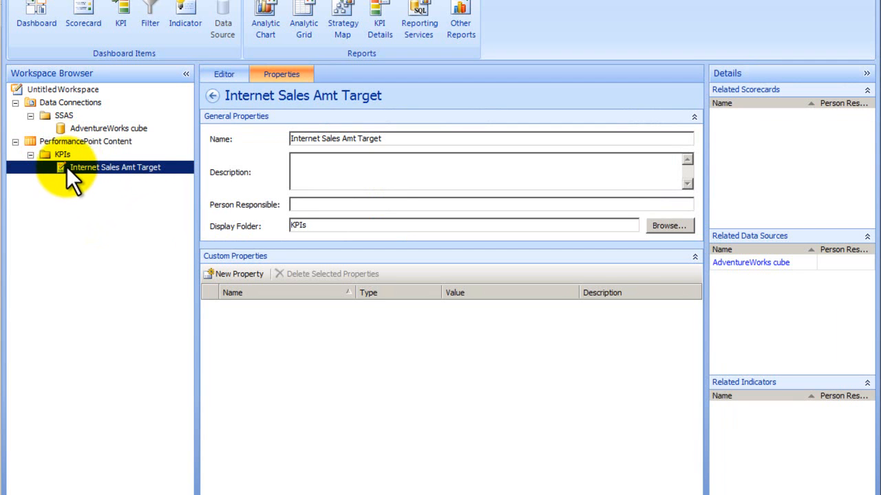
{"action": "right_click", "coordinate": [67, 167]}
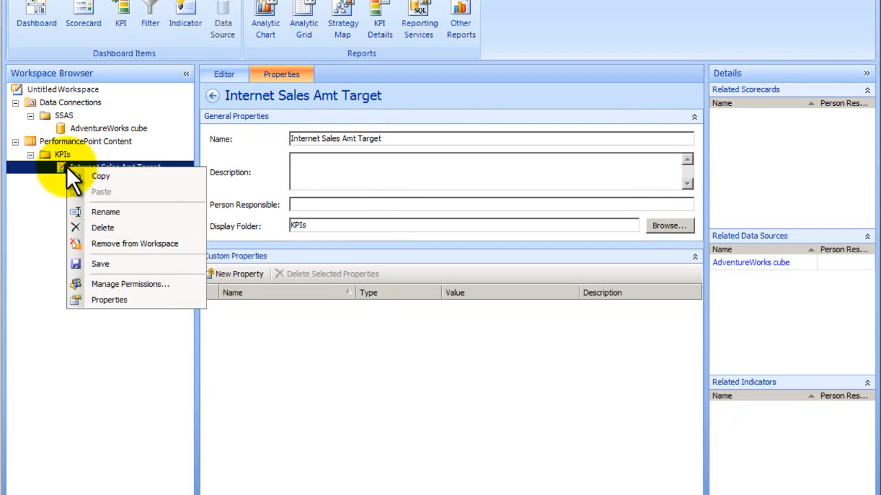
{"action": "left_click", "coordinate": [134, 265]}
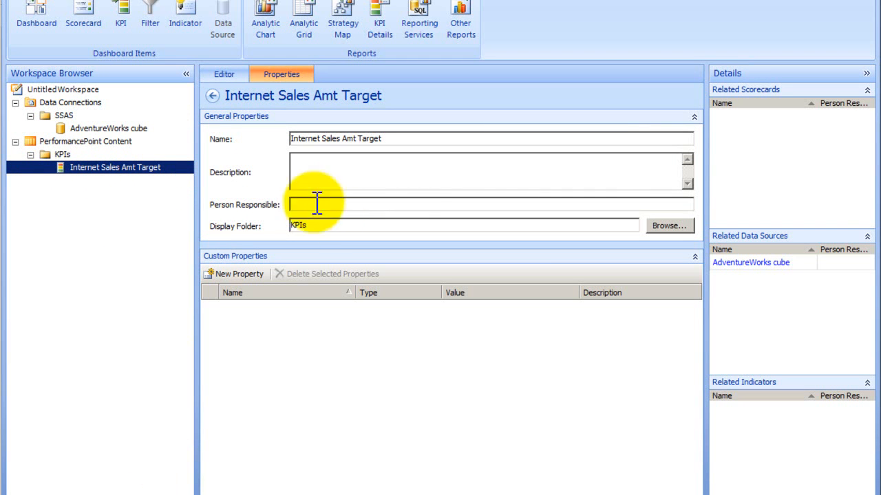
Start an Analysis Services scorecard in PerformancePoint Content, using the AdventureWorks cube and creating KPIs from SQL Server Analysis Services measures.
{"action": "left_click", "coordinate": [56, 141]}
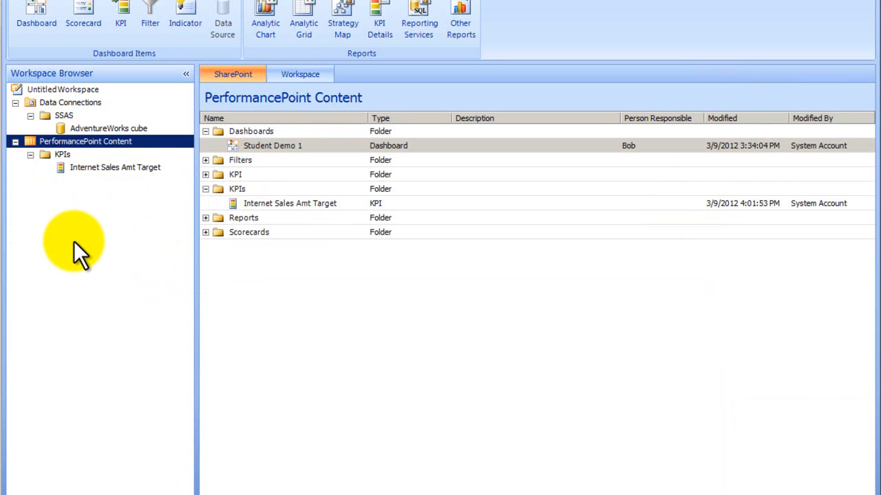
{"action": "left_click", "coordinate": [83, 10]}
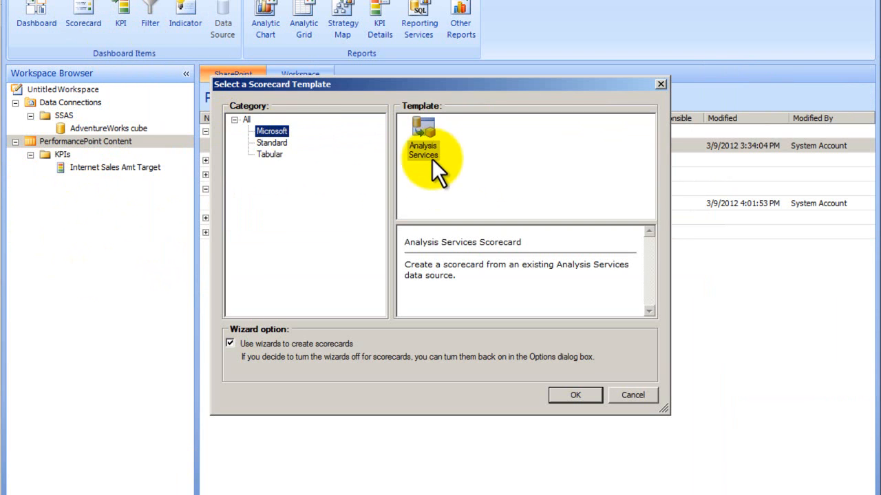
{"action": "left_click", "coordinate": [581, 394]}
{"action": "left_click", "coordinate": [392, 215]}
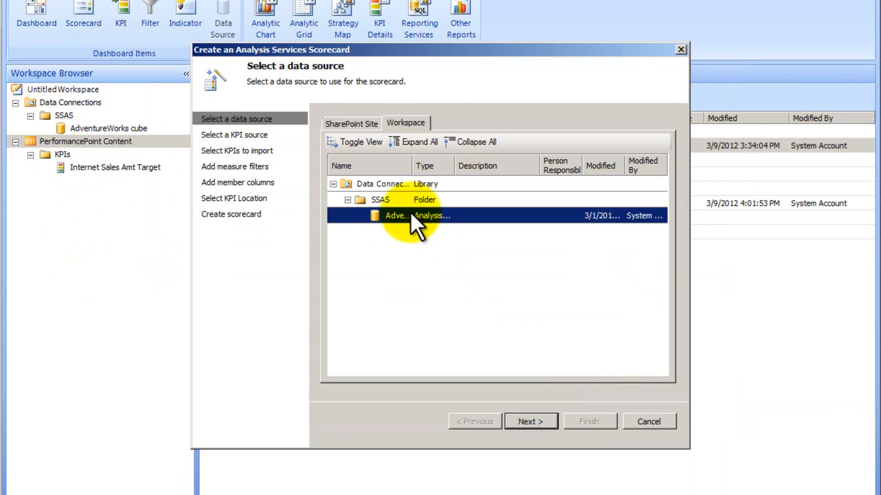
{"action": "left_click", "coordinate": [528, 421]}
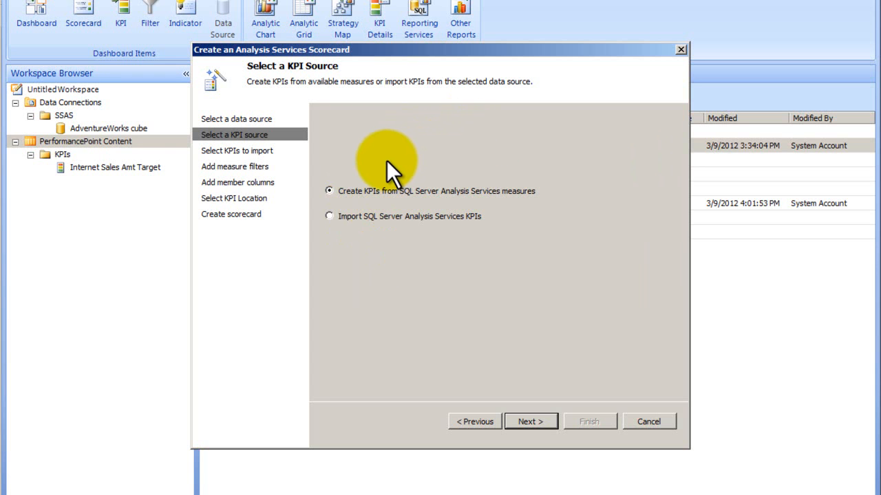
{"action": "left_click", "coordinate": [526, 424]}
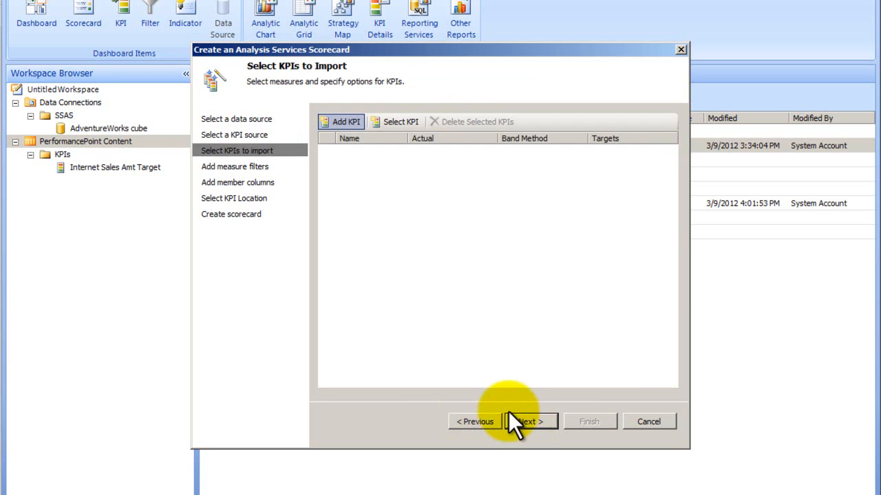
{"action": "left_click", "coordinate": [355, 122]}
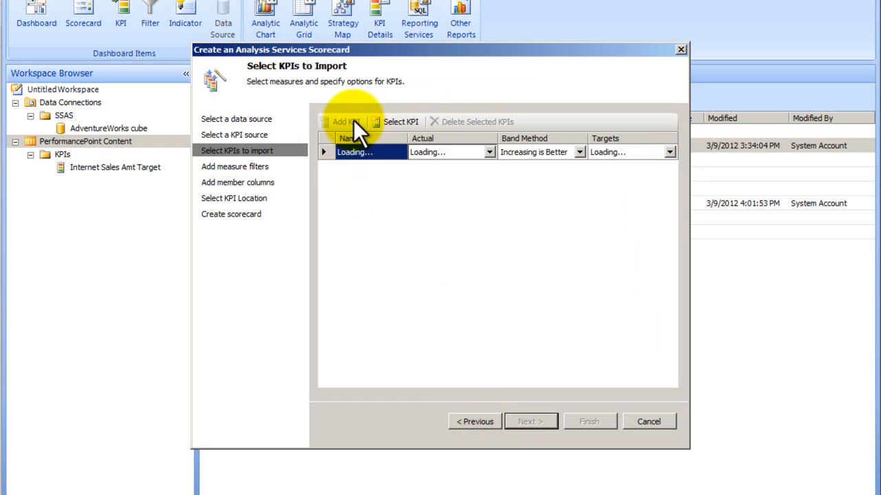
{"action": "left_click", "coordinate": [339, 121]}
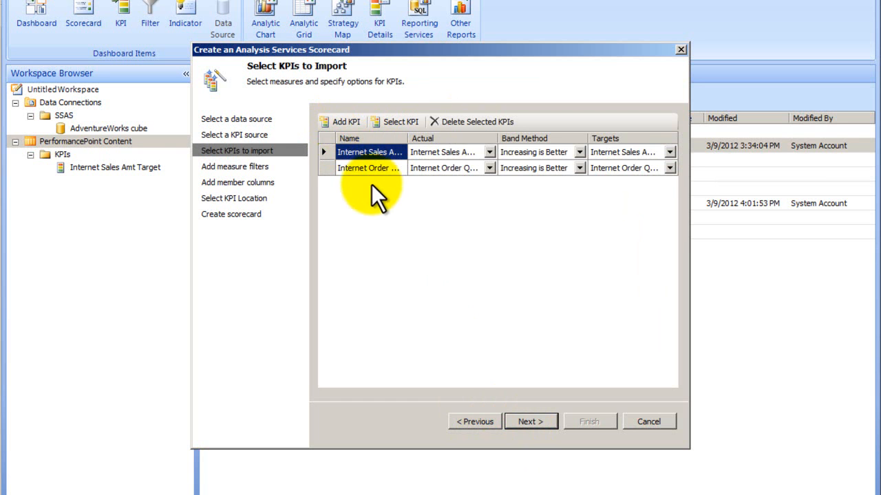
{"action": "left_click", "coordinate": [347, 122]}
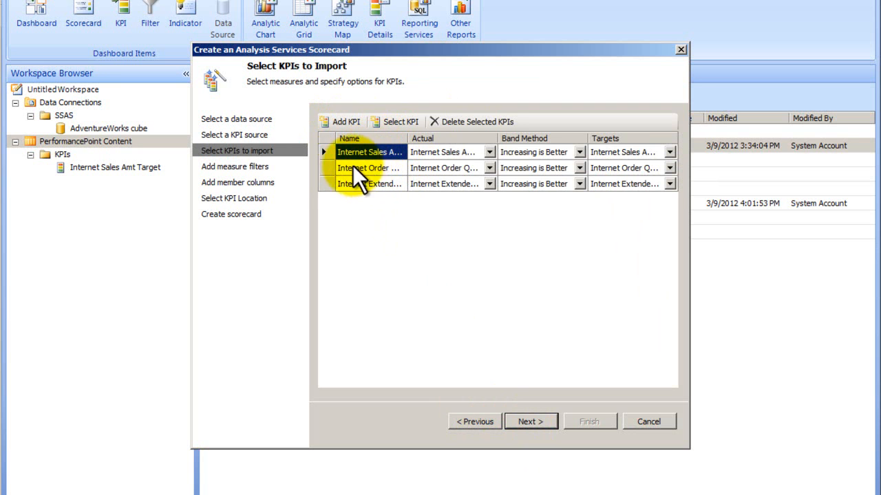
{"action": "left_click", "coordinate": [332, 185]}
{"action": "left_click", "coordinate": [477, 122]}
{"action": "left_click", "coordinate": [477, 121]}
{"action": "left_click", "coordinate": [477, 121]}
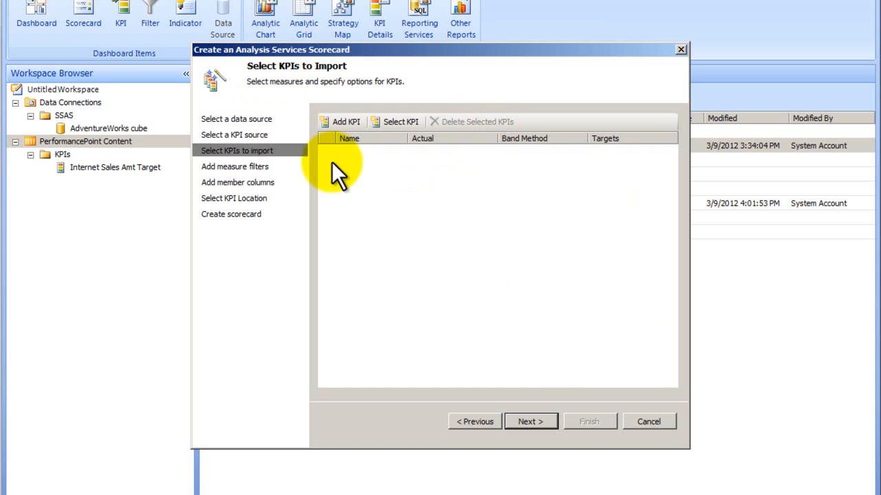
Complete the Analysis Services scorecard wizard without importing KPIs or adding measure filters or member columns.
{"action": "left_click", "coordinate": [538, 422]}
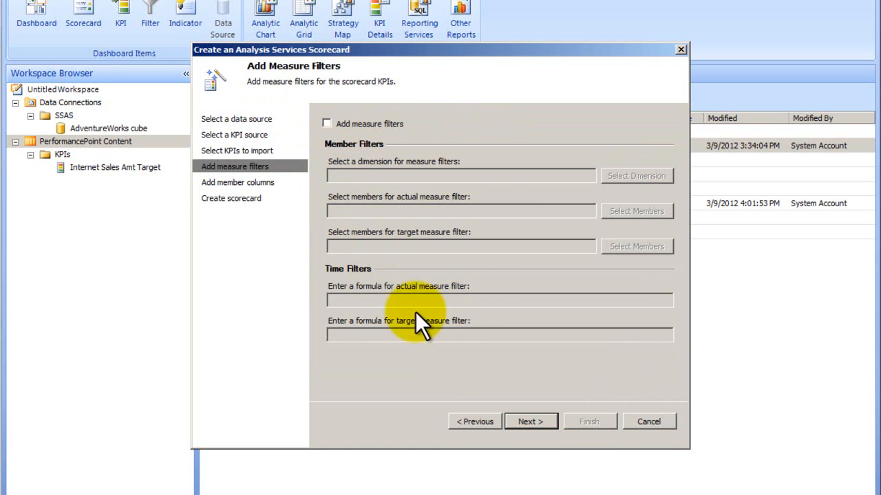
{"action": "left_click", "coordinate": [519, 418]}
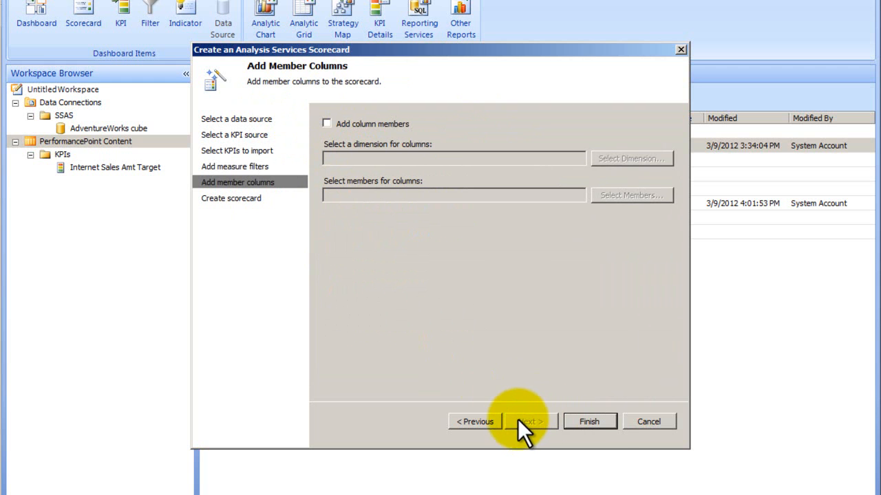
{"action": "left_click", "coordinate": [586, 423]}
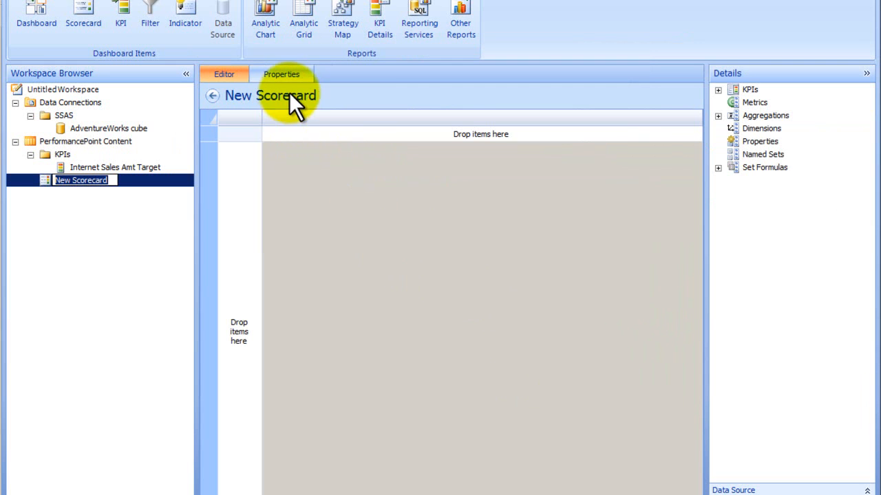
Add the Internet Sales Amt Target KPI from the KPIs folder to the new scorecard's rows and update the scorecard view.
{"action": "left_click", "coordinate": [721, 91]}
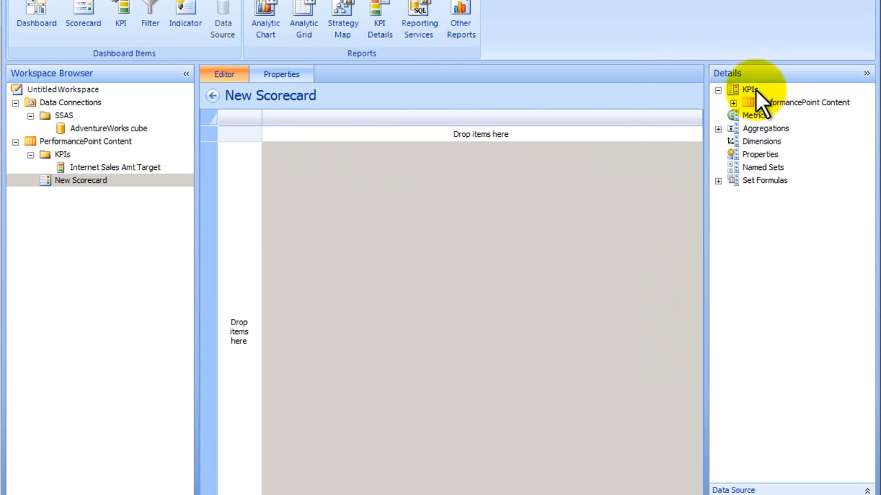
{"action": "left_click", "coordinate": [733, 102]}
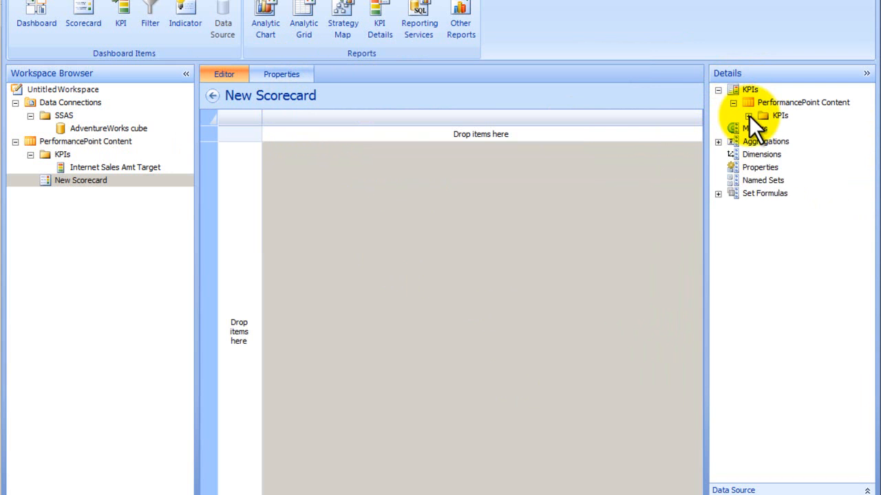
{"action": "left_click", "coordinate": [748, 115]}
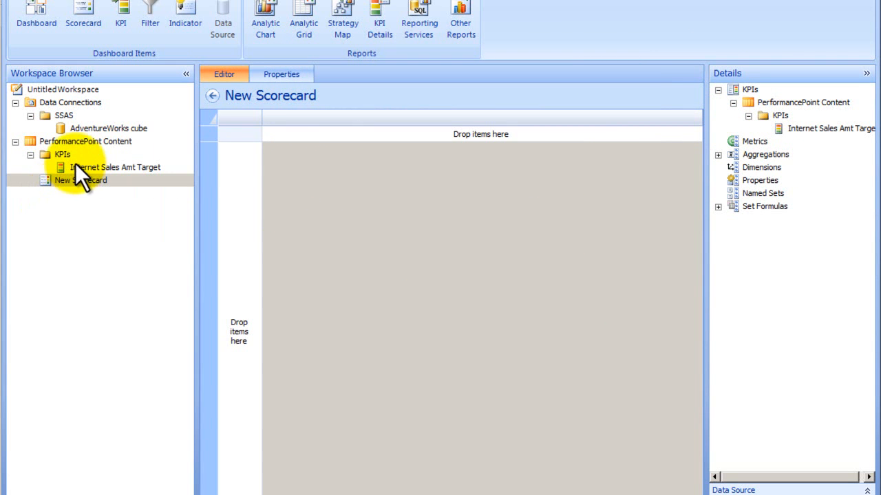
{"action": "left_click_drag", "start_coordinate": [777, 128], "coordinate": [259, 171]}
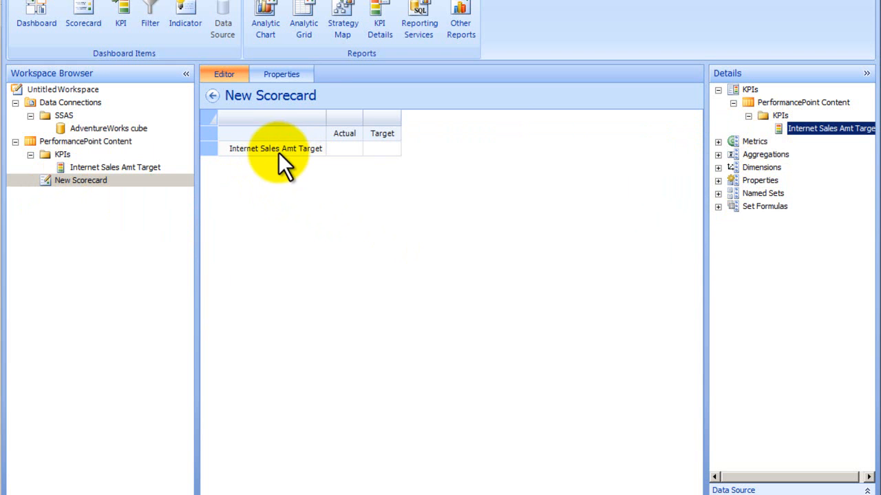
{"action": "left_click", "coordinate": [115, 0]}
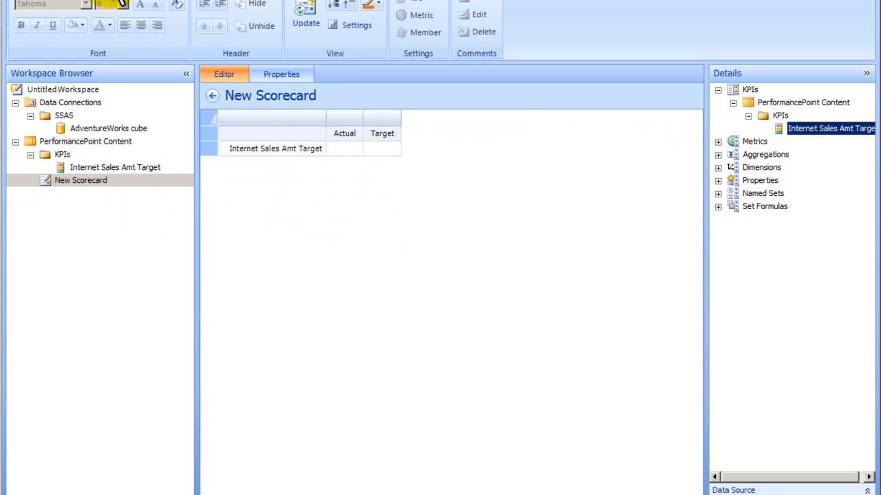
{"action": "left_click", "coordinate": [303, 6]}
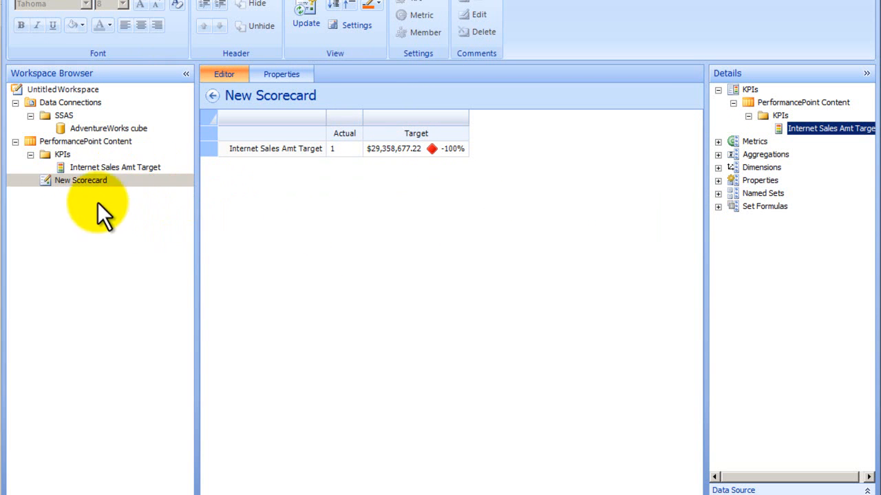
Name the scorecard "Internet Sales Scorecard", assign it to a new display folder named "Scorecards", and return to its editor.
{"action": "left_click", "coordinate": [284, 73]}
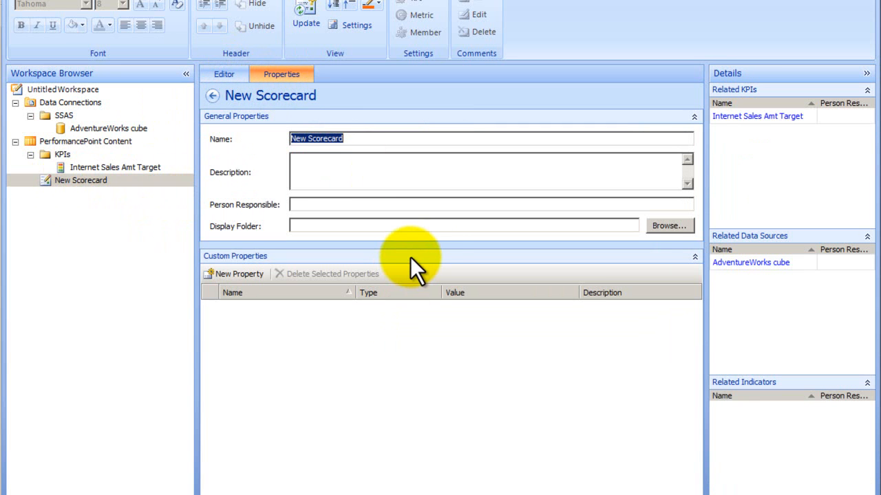
{"action": "type", "text": "Internet Sales S"}
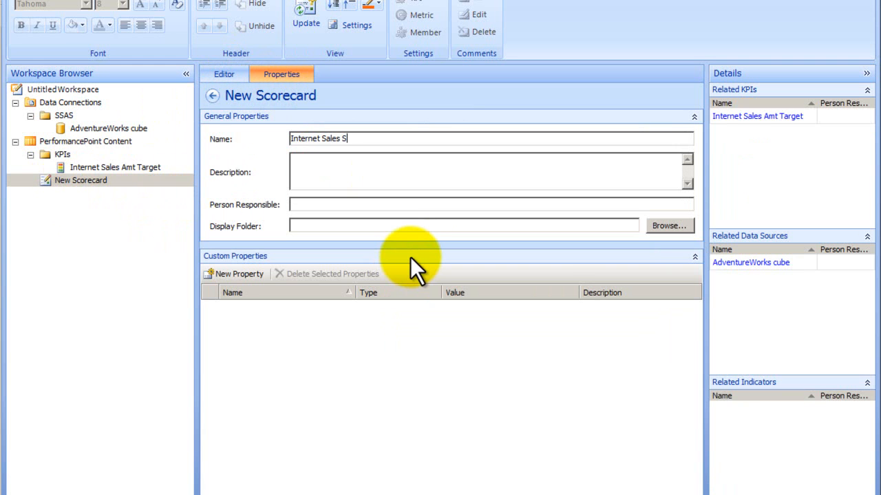
{"action": "type", "text": "cor"}
{"action": "type", "text": "rd"}
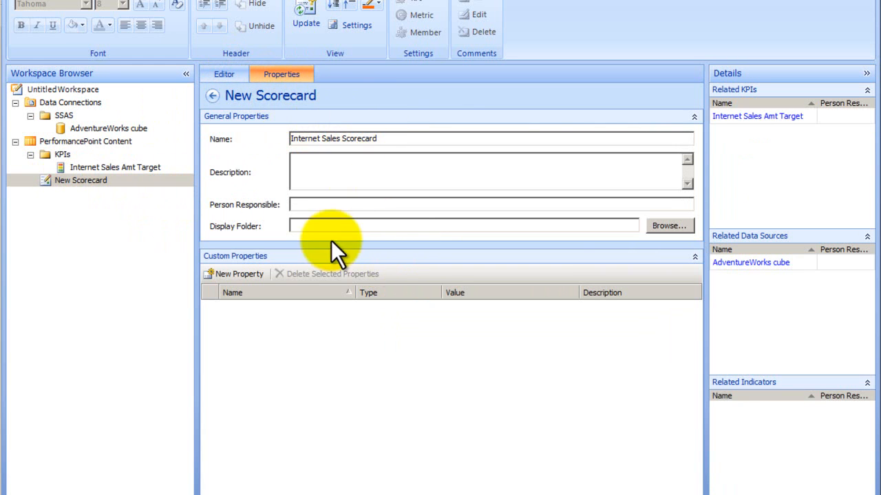
{"action": "left_click", "coordinate": [667, 222]}
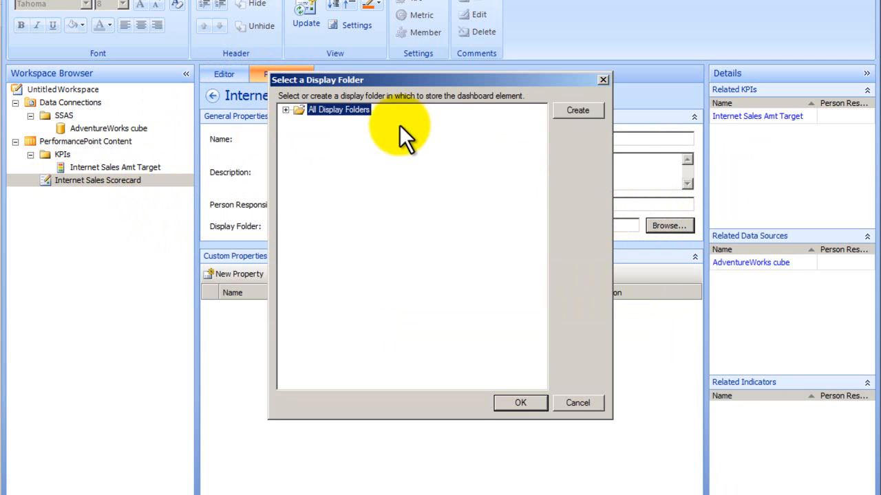
{"action": "left_click", "coordinate": [571, 111]}
{"action": "type", "text": "Sc"}
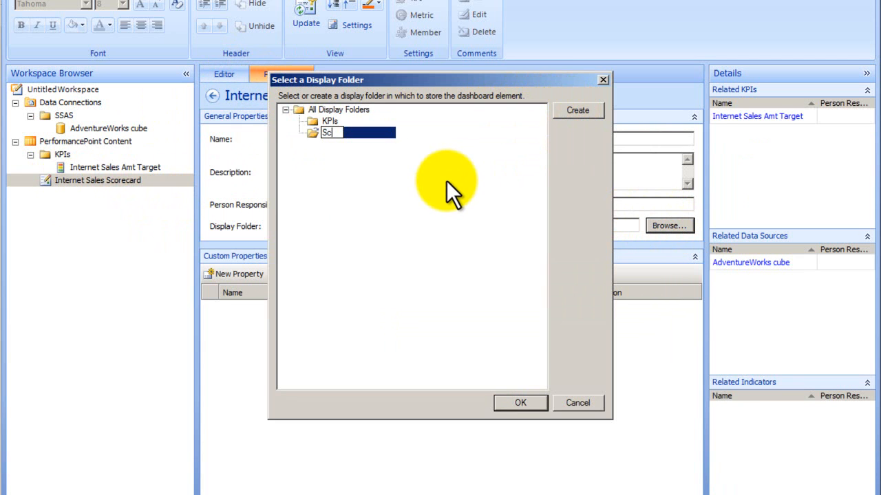
{"action": "type", "text": "orecards"}
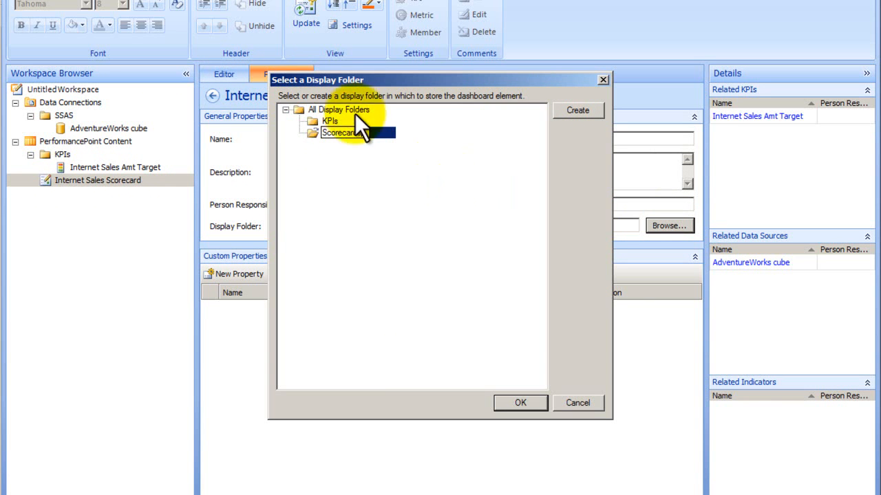
{"action": "left_click", "coordinate": [520, 405]}
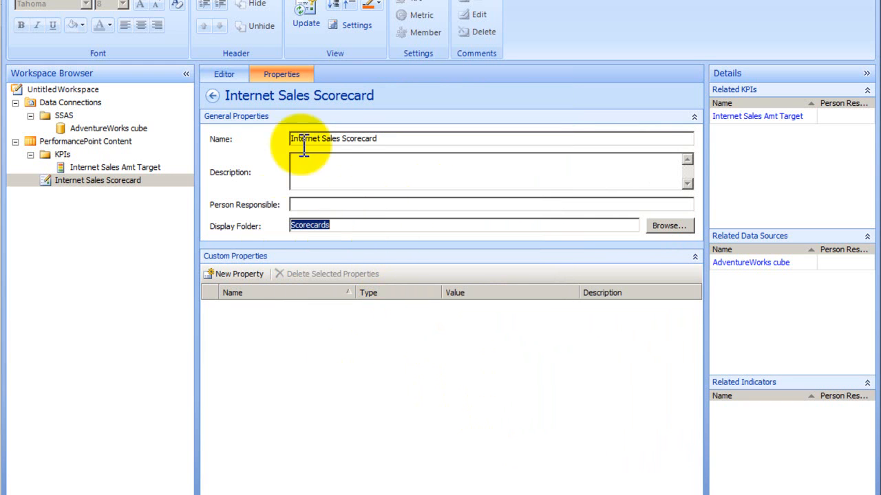
{"action": "left_click", "coordinate": [235, 72]}
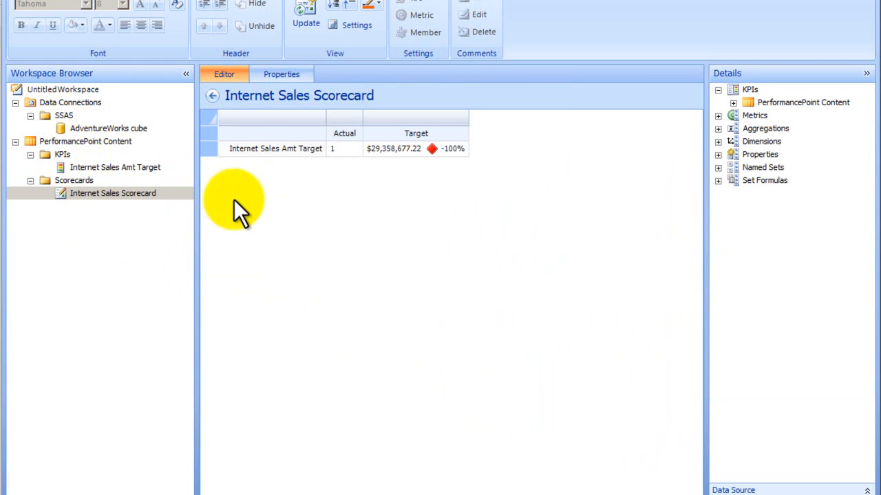
Set the fixed value of the Internet Sales Amt Target KPI's Actual to 30000000 and update the Internet Sales Scorecard.
{"action": "left_click", "coordinate": [140, 168]}
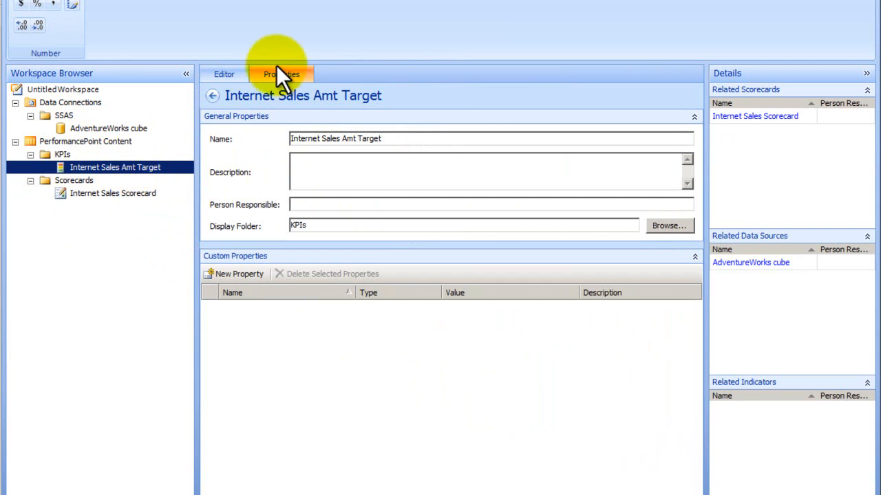
{"action": "left_click", "coordinate": [236, 76]}
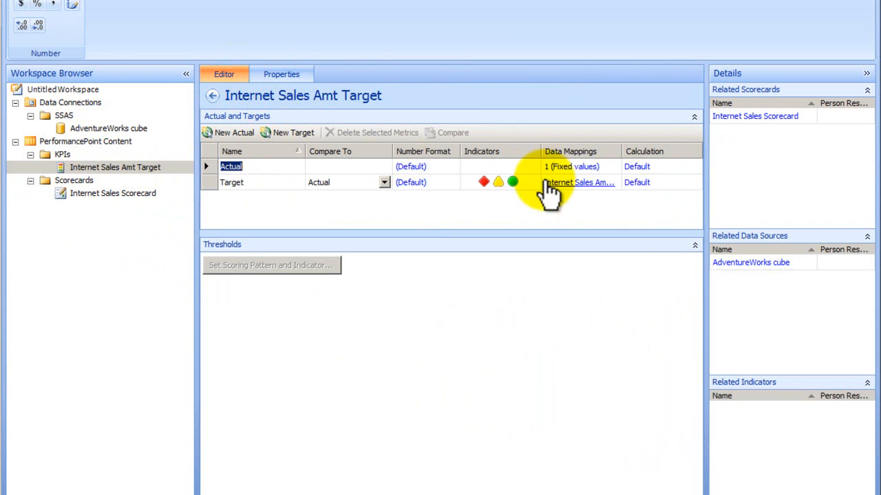
{"action": "left_click", "coordinate": [560, 167]}
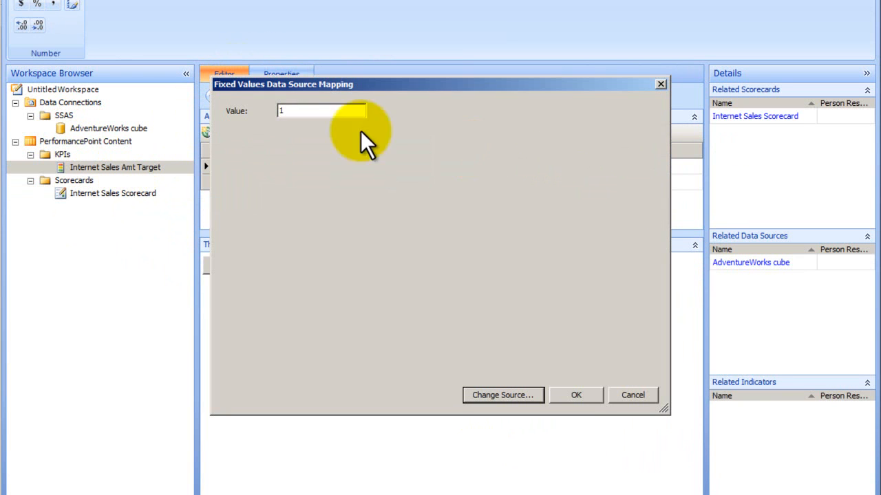
{"action": "left_click_drag", "start_coordinate": [305, 110], "coordinate": [256, 117]}
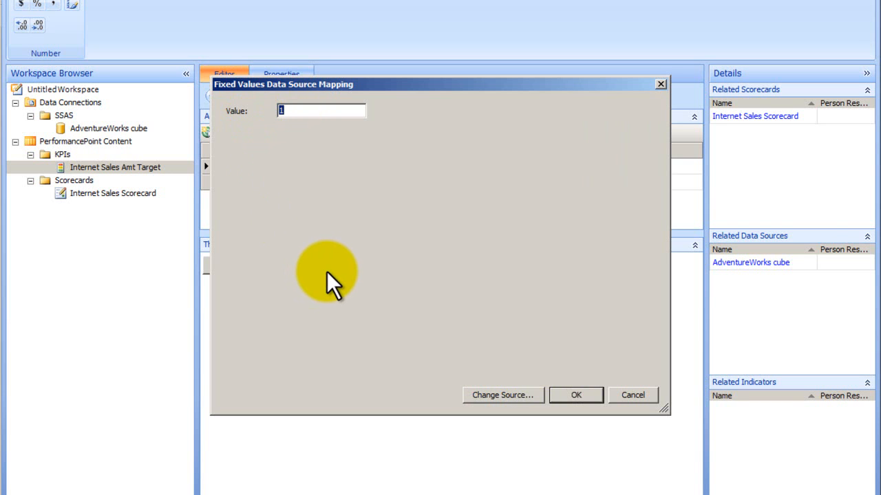
{"action": "type", "text": "30000000"}
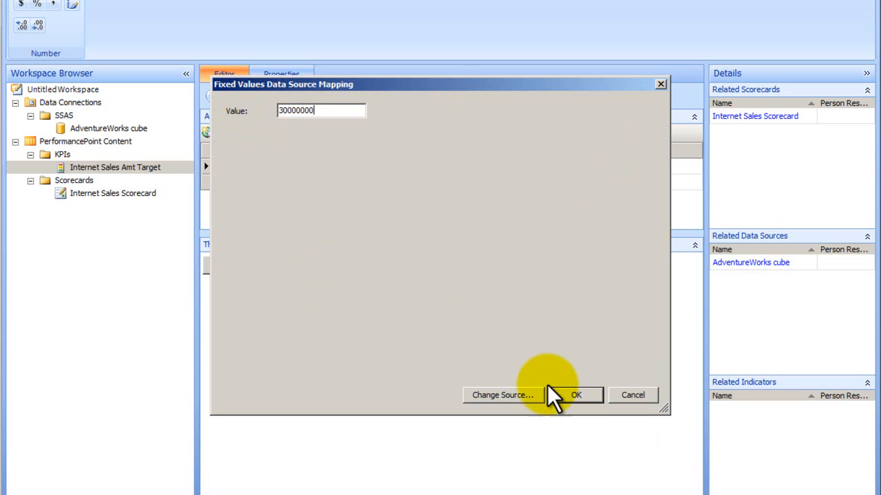
{"action": "left_click", "coordinate": [571, 398]}
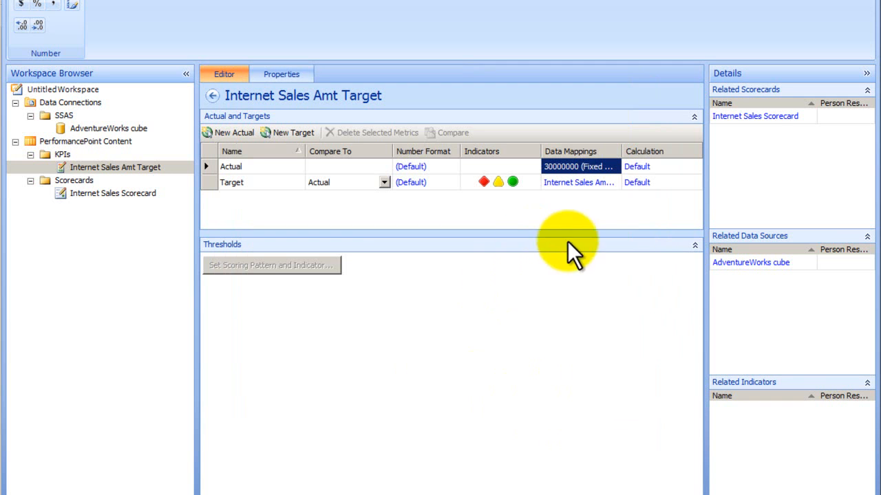
{"action": "left_click", "coordinate": [82, 194]}
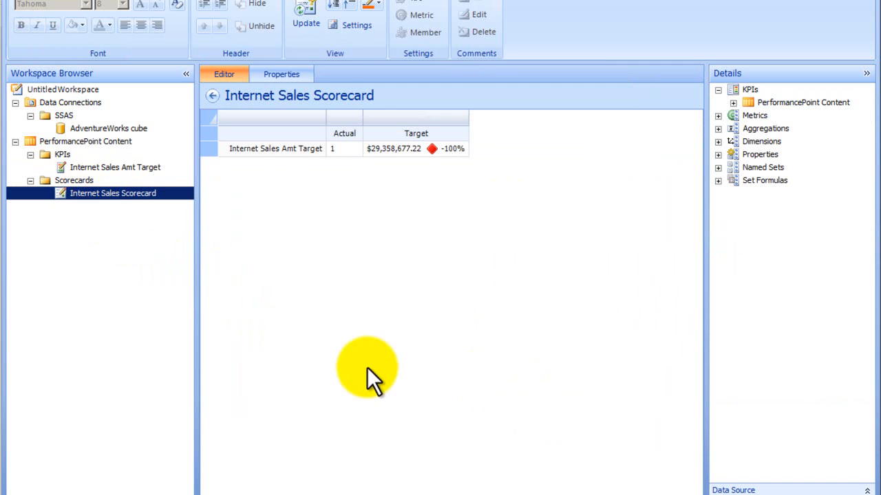
{"action": "left_click", "coordinate": [307, 17]}
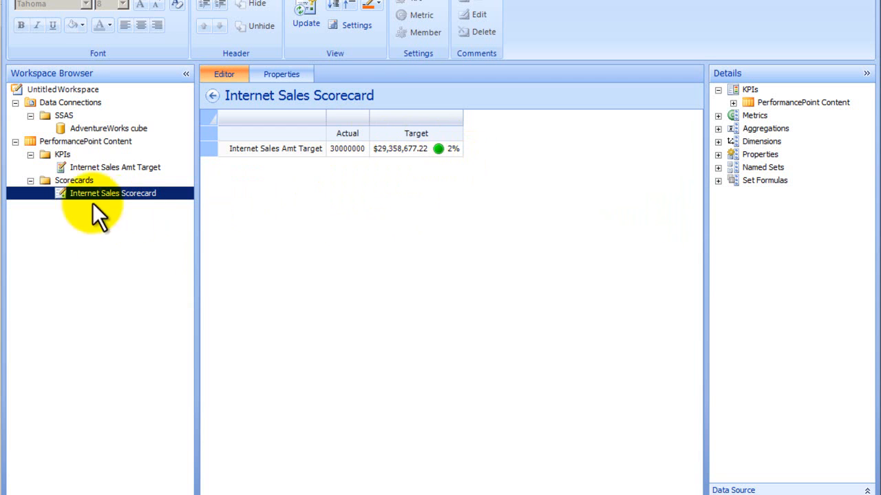
Create an analytic chart report in PerformancePoint Content using the AdventureWorks cube data source.
{"action": "left_click", "coordinate": [75, 141]}
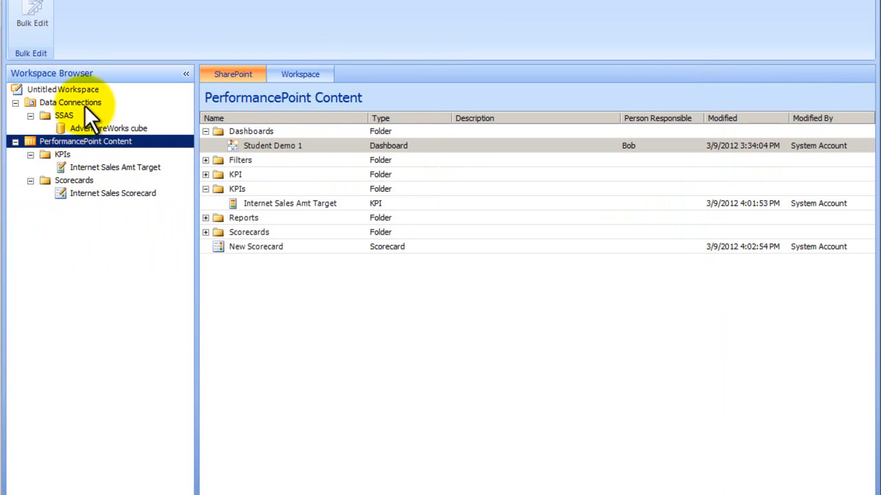
{"action": "left_click", "coordinate": [159, 2]}
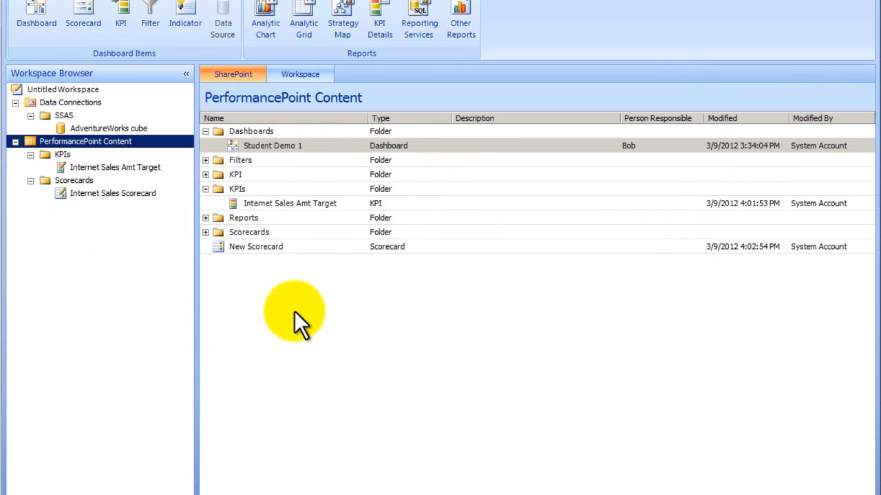
{"action": "left_click", "coordinate": [267, 11]}
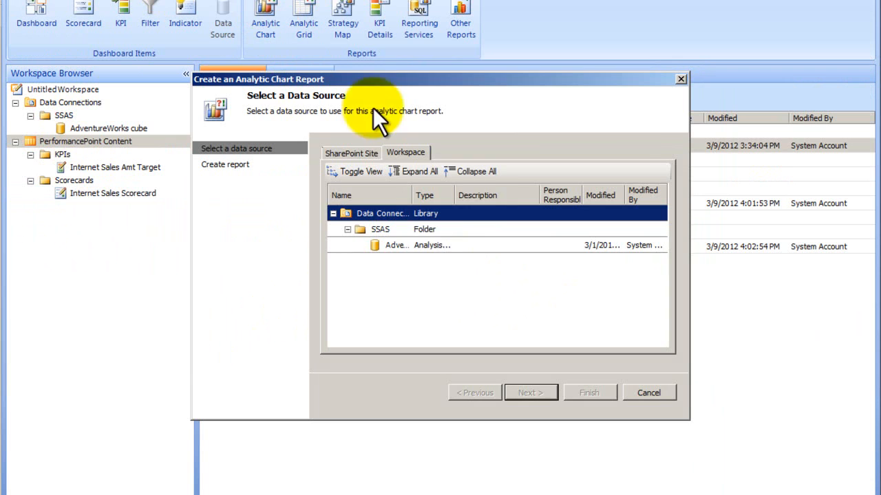
{"action": "double_click", "coordinate": [428, 245]}
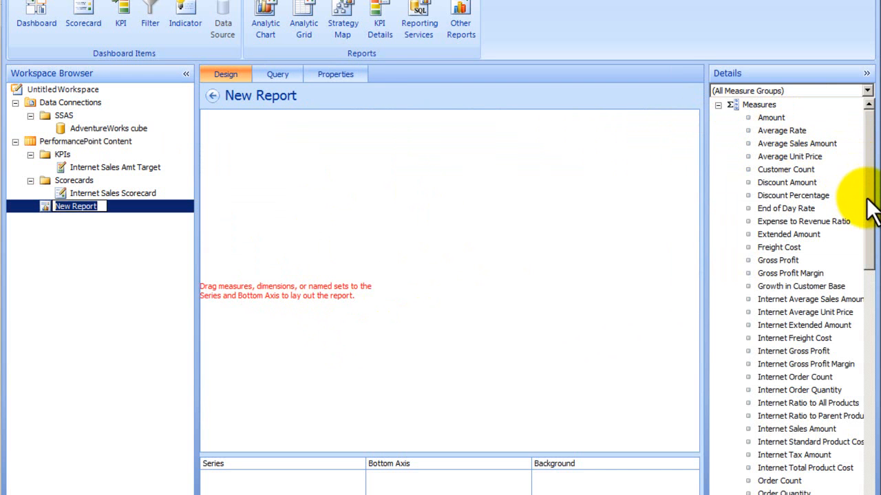
Place the Internet Sales Amount measure in the chart's Series and the Product dimension's Categories hierarchy on the Bottom Axis.
{"action": "left_click_drag", "start_coordinate": [870, 210], "coordinate": [872, 292]}
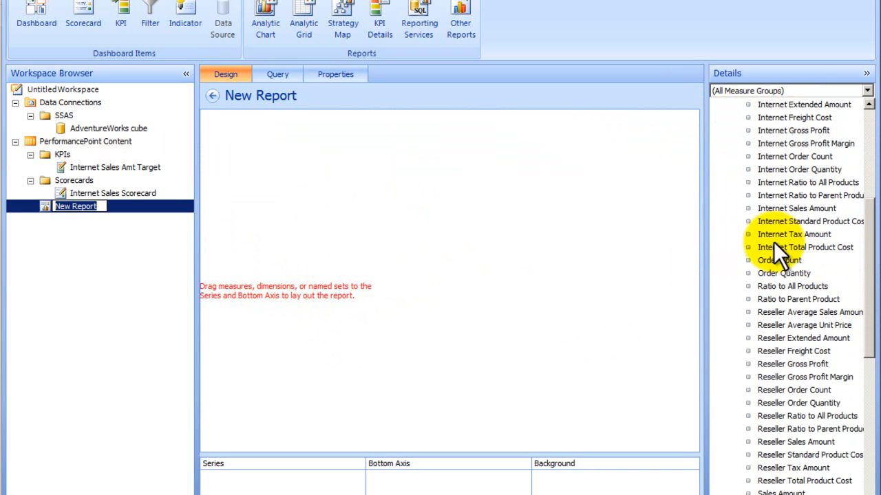
{"action": "left_click_drag", "start_coordinate": [777, 207], "coordinate": [324, 483]}
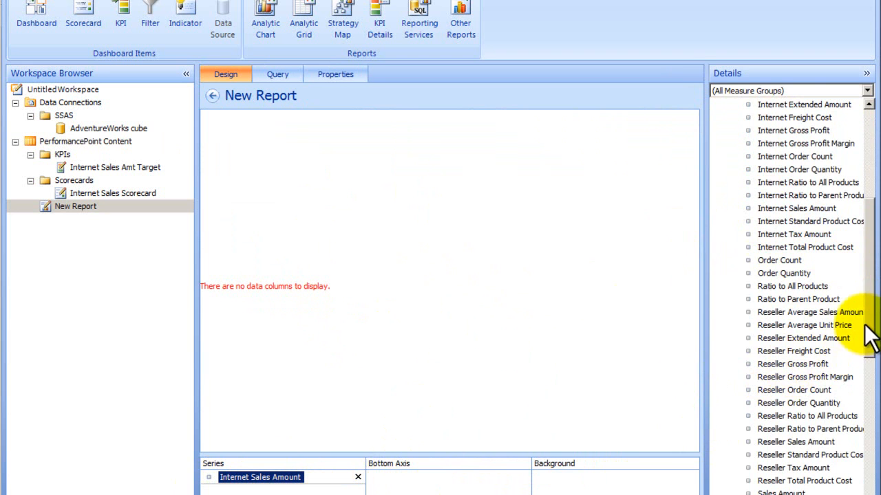
{"action": "left_click_drag", "start_coordinate": [874, 331], "coordinate": [875, 468]}
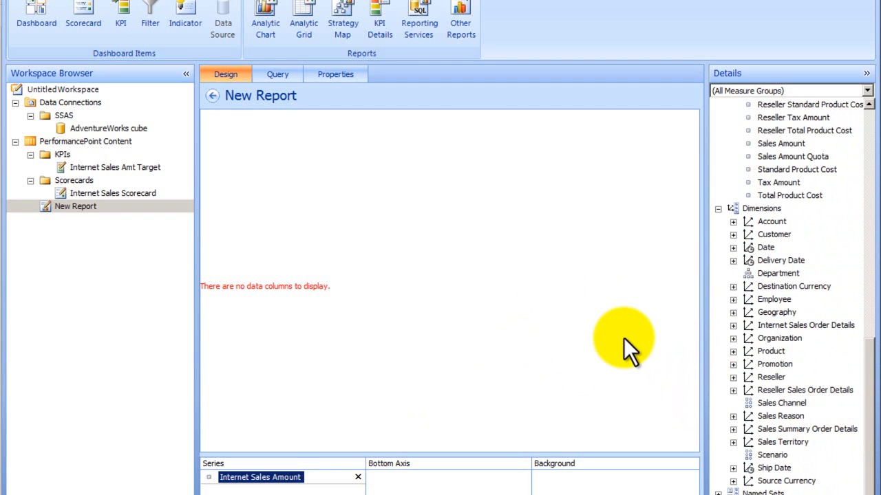
{"action": "left_click", "coordinate": [733, 351]}
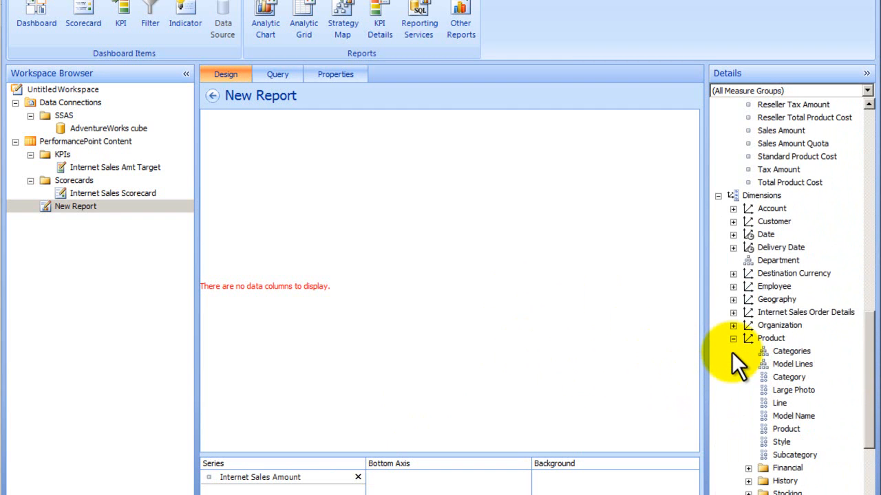
{"action": "left_click_drag", "start_coordinate": [763, 351], "coordinate": [506, 480]}
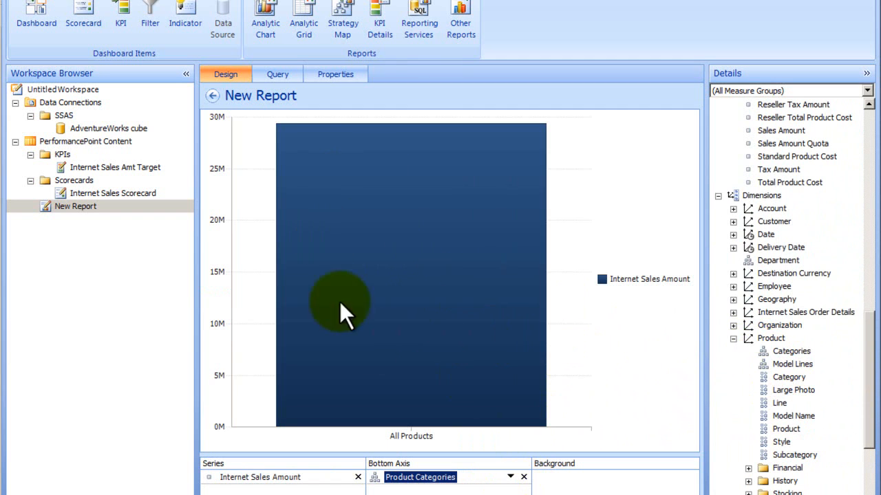
Replace the default Product Categories member on the Bottom Axis with Accessories, Bikes, Clothing and Components.
{"action": "left_click", "coordinate": [512, 477]}
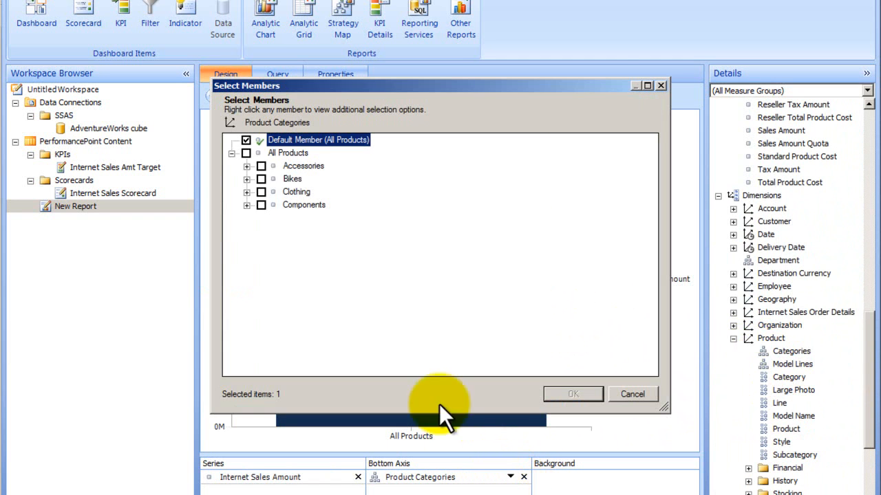
{"action": "left_click", "coordinate": [261, 166]}
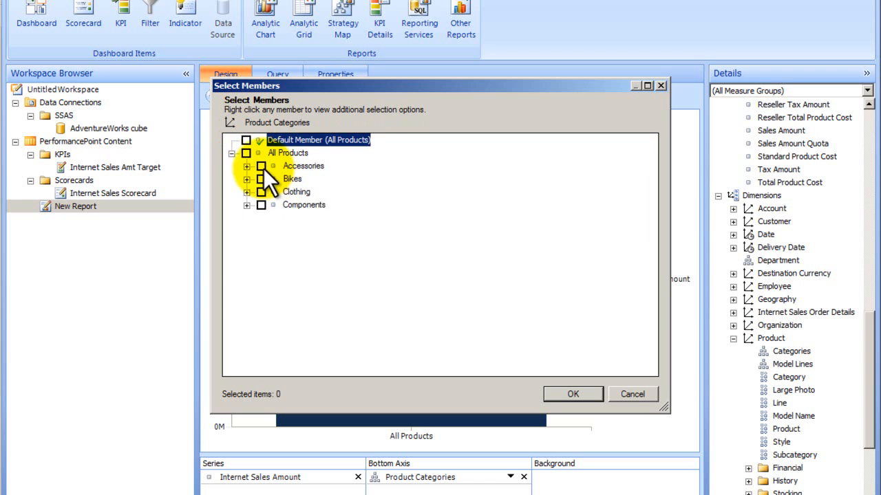
{"action": "left_click", "coordinate": [261, 179]}
{"action": "left_click", "coordinate": [260, 192]}
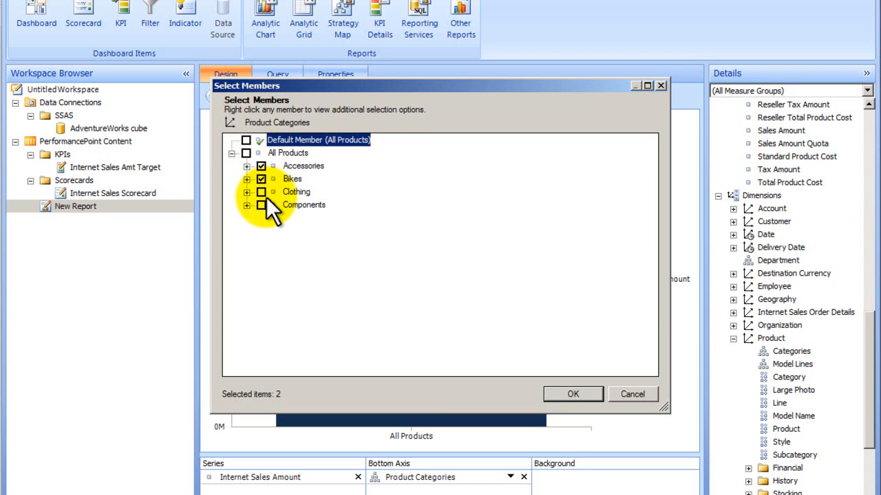
{"action": "left_click", "coordinate": [262, 205]}
{"action": "left_click", "coordinate": [568, 392]}
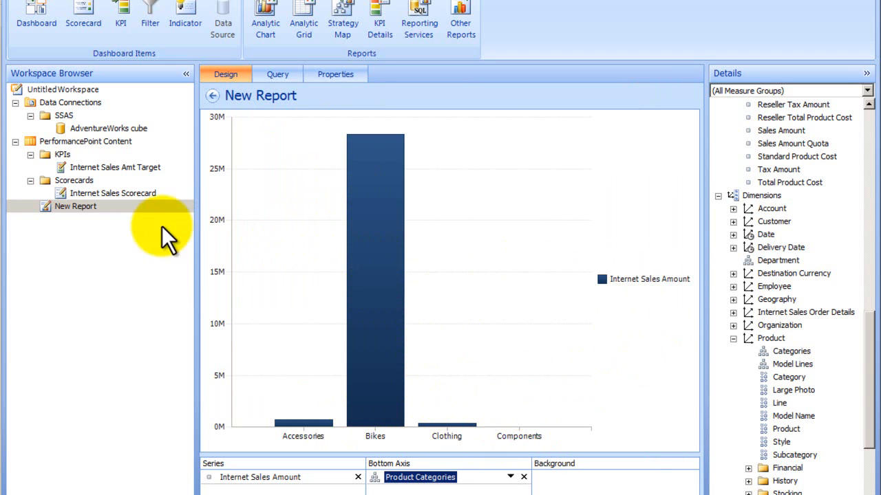
Name the report "Chart Internaet Sales by Product" and assign it to a new display folder named "Charts".
{"action": "left_click", "coordinate": [347, 74]}
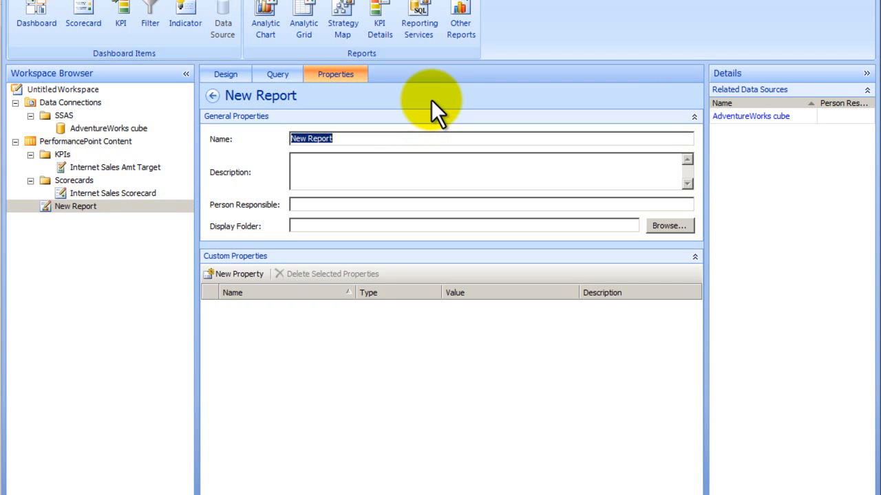
{"action": "type", "text": "Chart "}
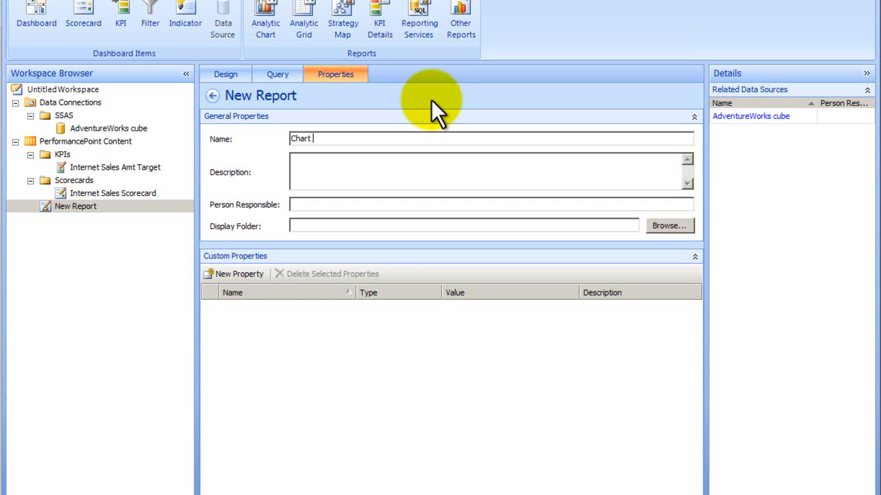
{"action": "type", "text": "Internaet Sales by Pro"}
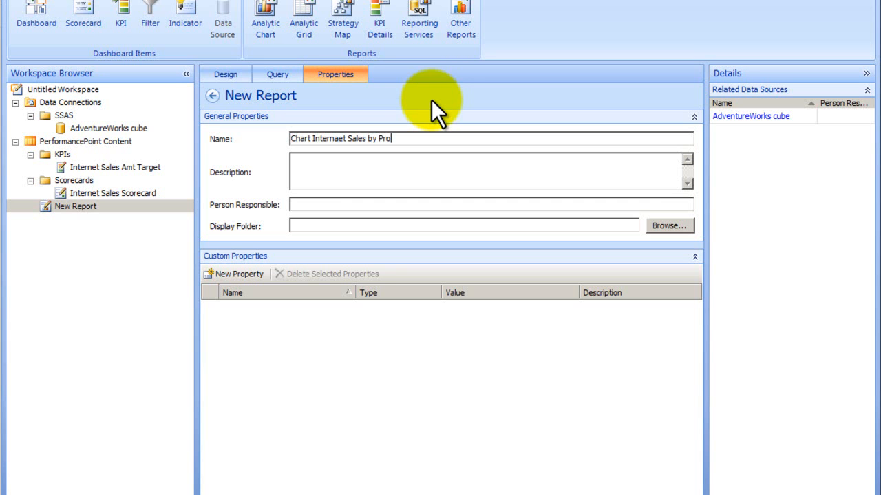
{"action": "type", "text": "duct"}
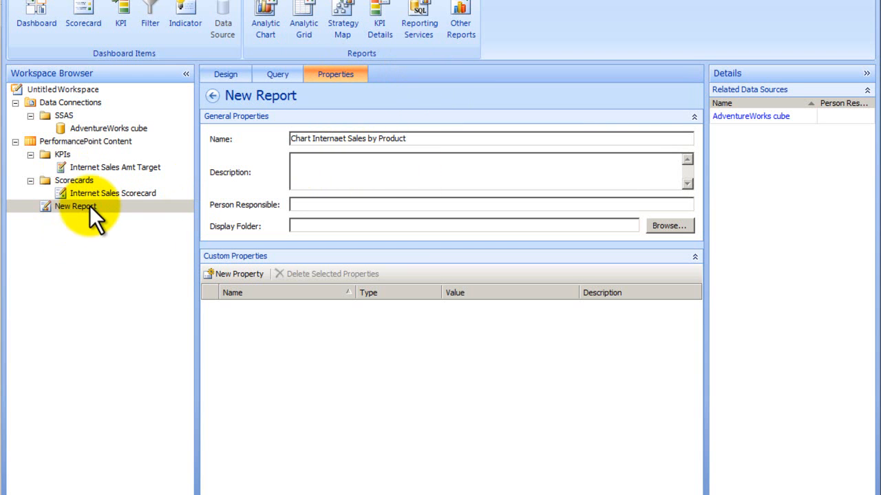
{"action": "left_click", "coordinate": [678, 226]}
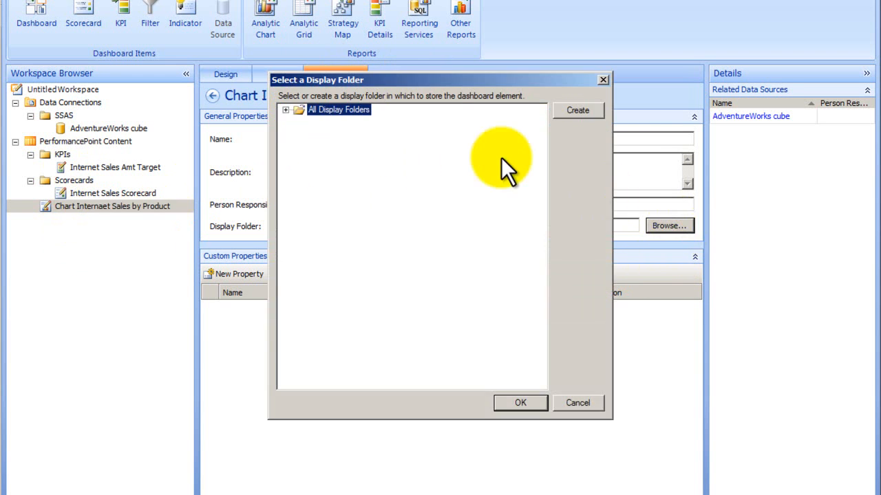
{"action": "left_click", "coordinate": [578, 111]}
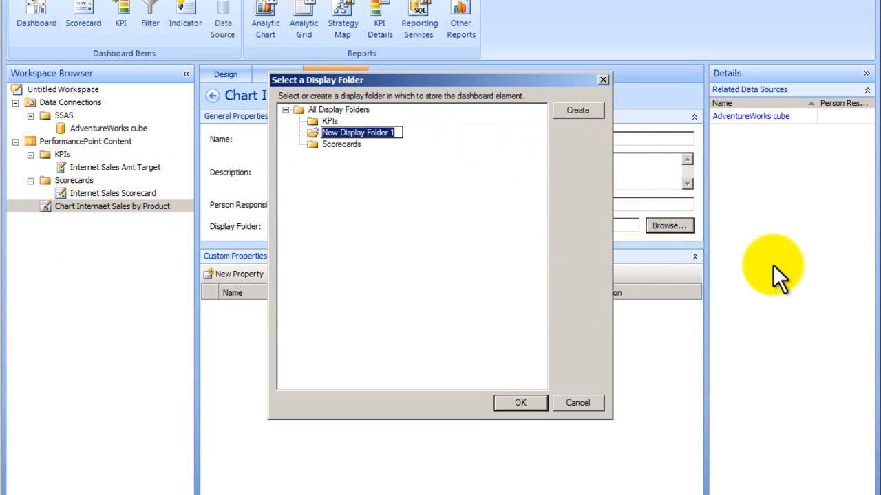
{"action": "type", "text": "Charts"}
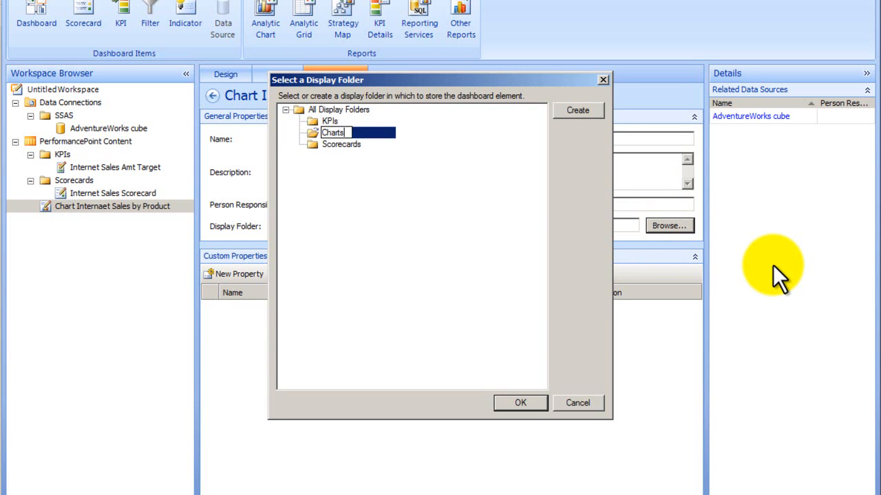
{"action": "left_click", "coordinate": [517, 404]}
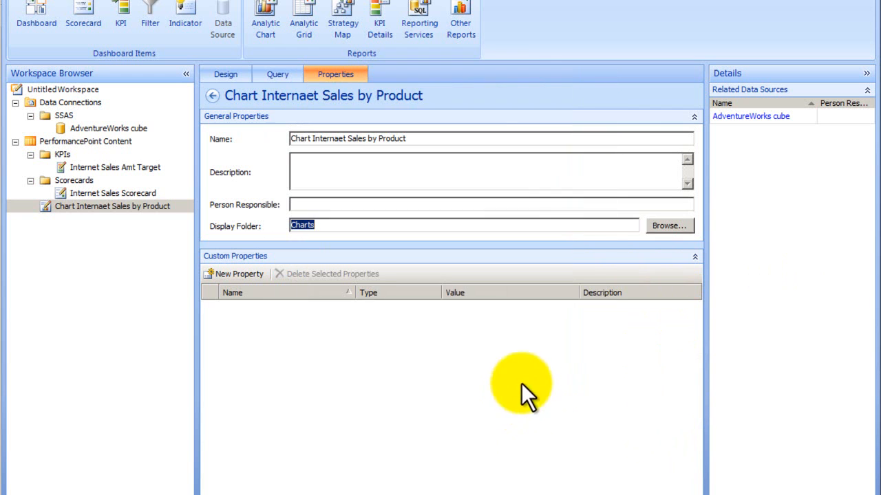
Look through the Internet Sales Amt Target KPI, the Internet Sales Scorecard and the chart report, and open the PerformancePoint Content list.
{"action": "left_click", "coordinate": [121, 193]}
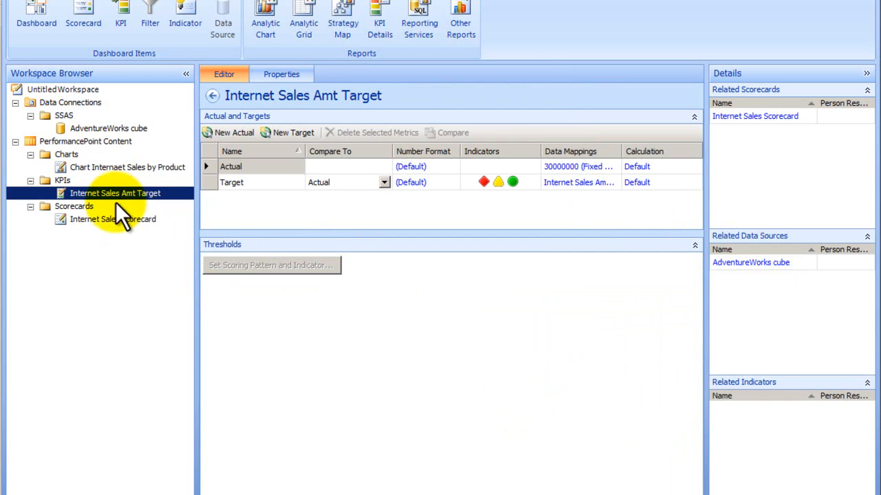
{"action": "left_click", "coordinate": [106, 219]}
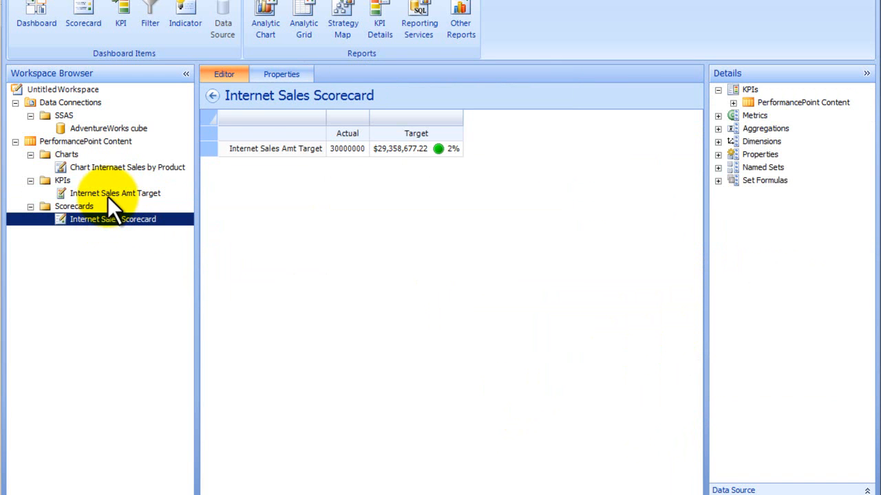
{"action": "left_click", "coordinate": [107, 196]}
{"action": "left_click", "coordinate": [114, 219]}
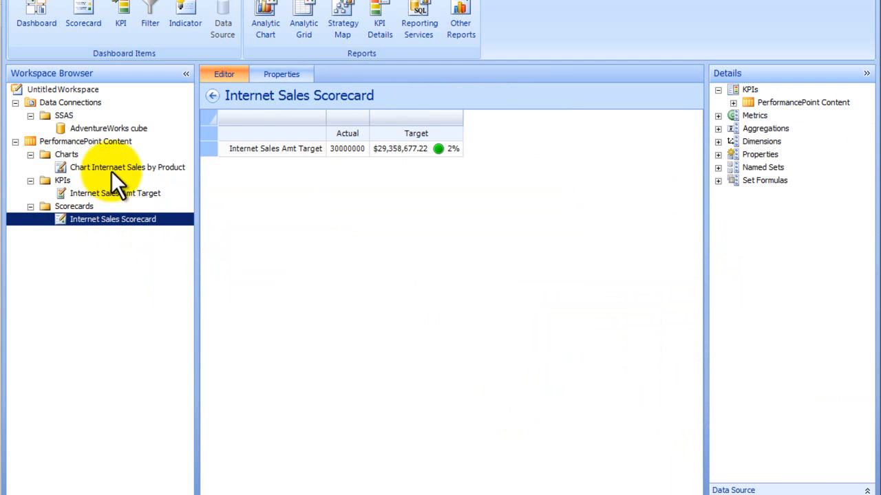
{"action": "left_click", "coordinate": [112, 165]}
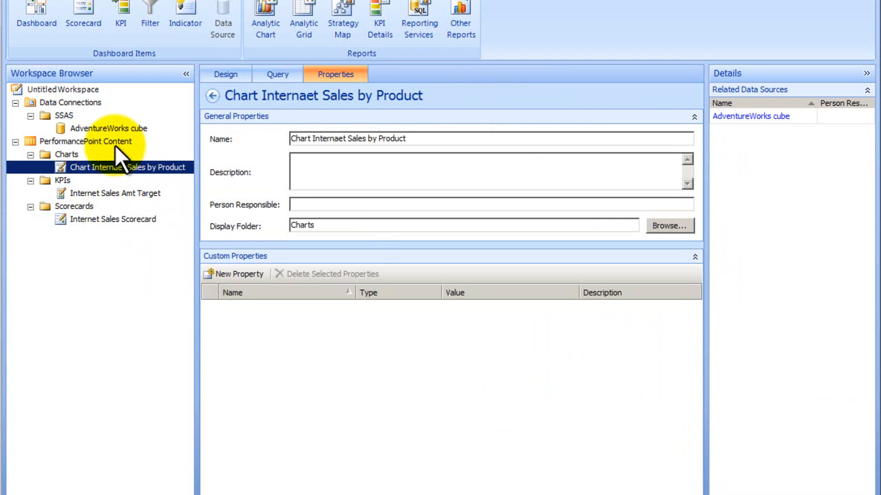
{"action": "left_click", "coordinate": [115, 142]}
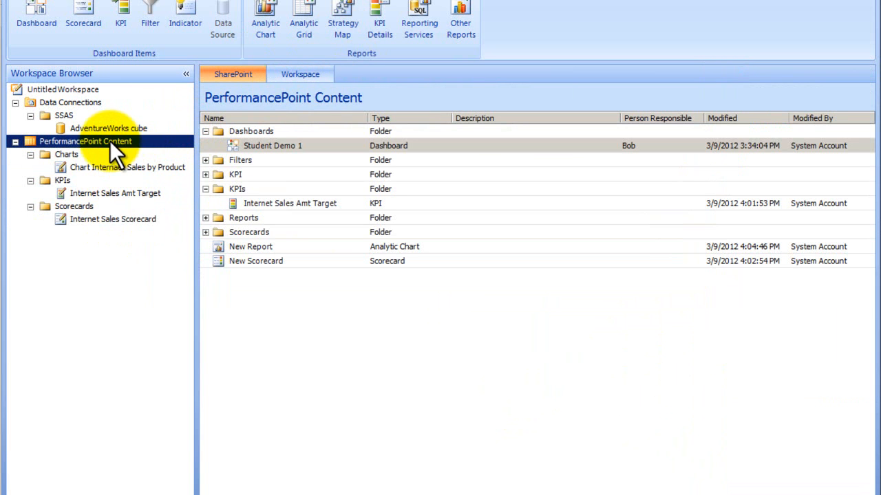
{"action": "left_click", "coordinate": [153, 13]}
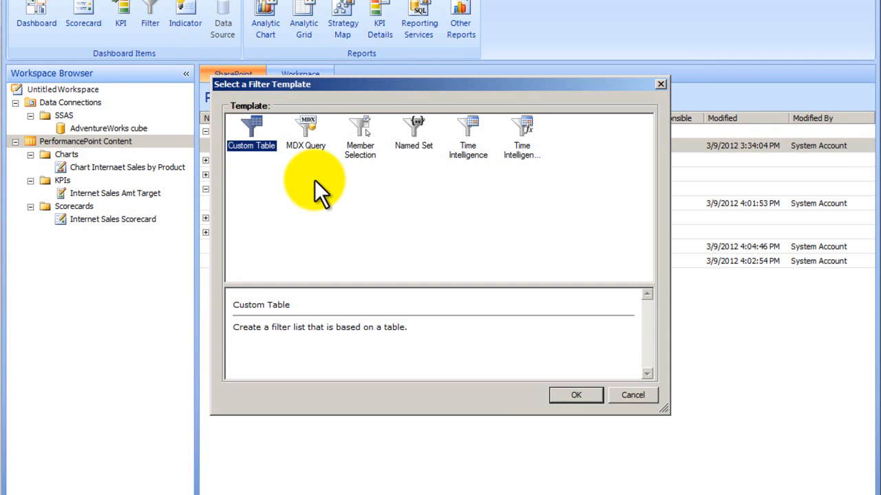
{"action": "left_click", "coordinate": [360, 136]}
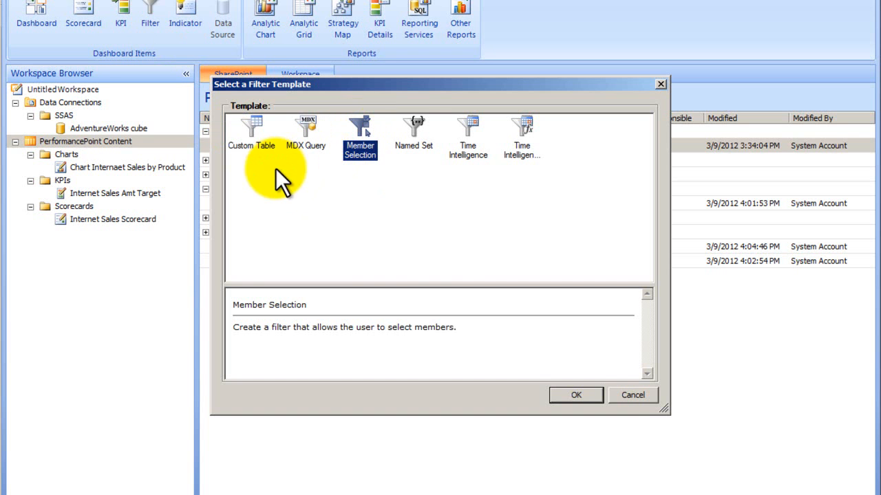
{"action": "left_click", "coordinate": [571, 398]}
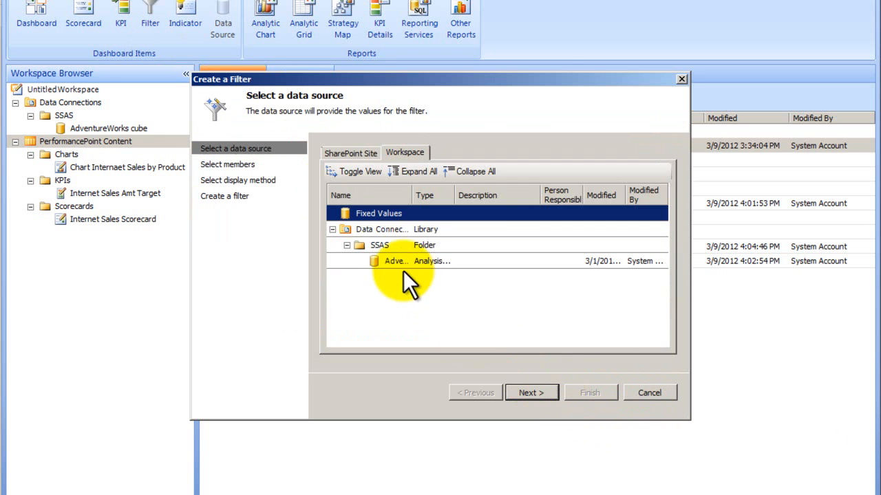
{"action": "double_click", "coordinate": [405, 263]}
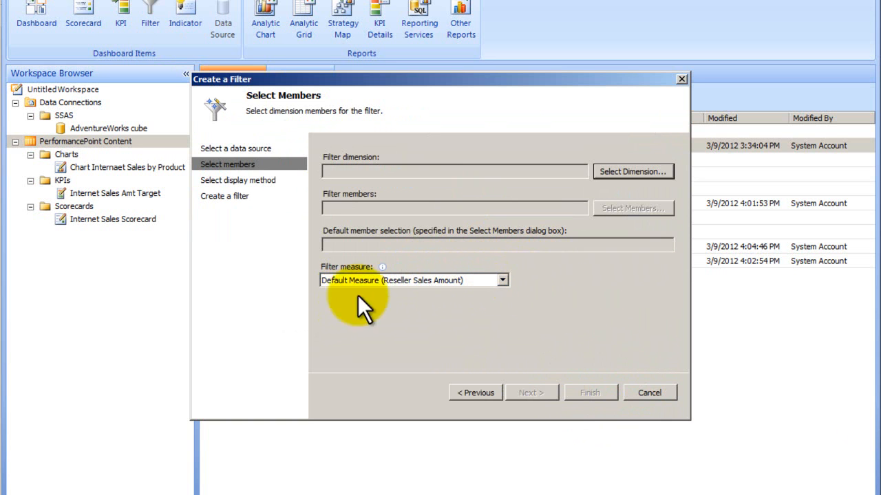
{"action": "left_click", "coordinate": [503, 281]}
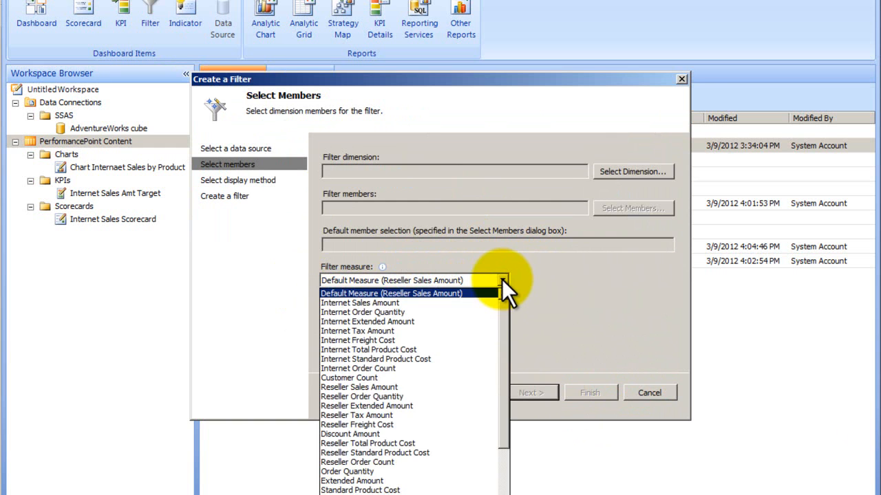
{"action": "left_click", "coordinate": [501, 279]}
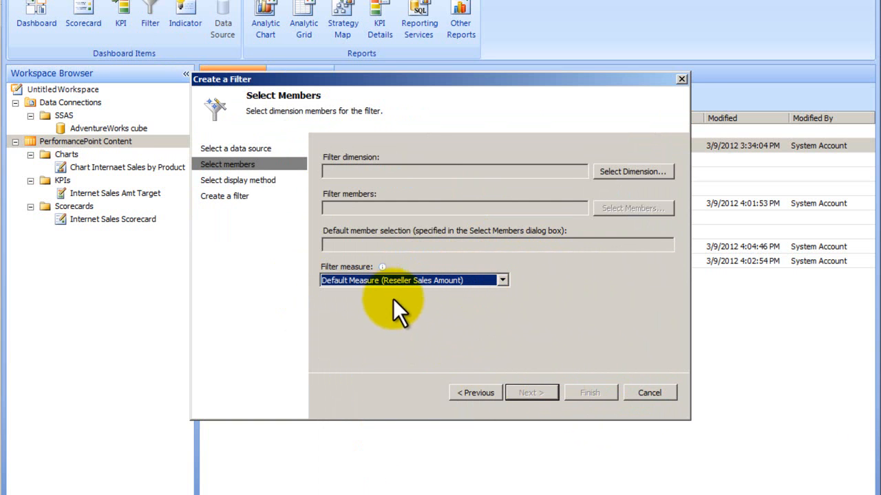
{"action": "left_click", "coordinate": [633, 171]}
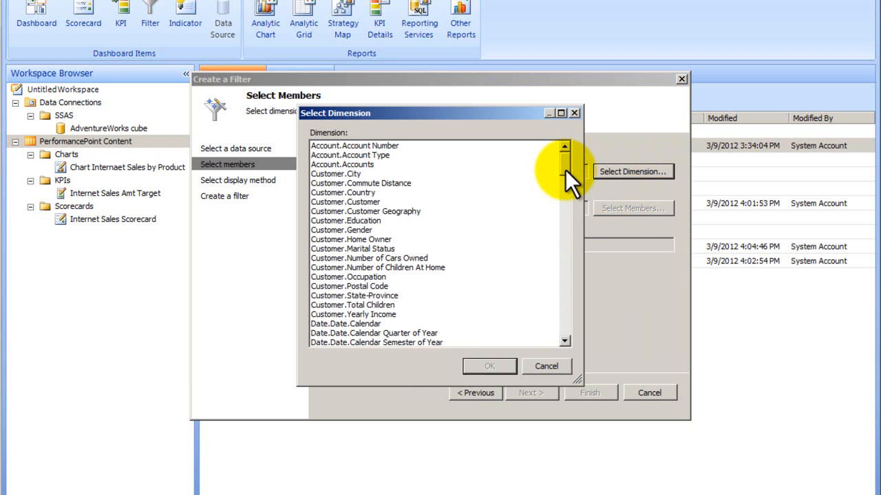
{"action": "left_click", "coordinate": [550, 369]}
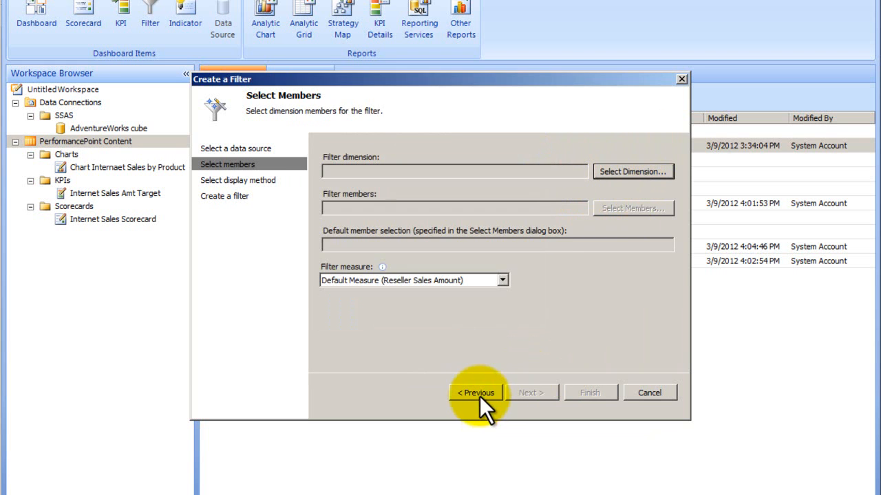
{"action": "left_click", "coordinate": [476, 392]}
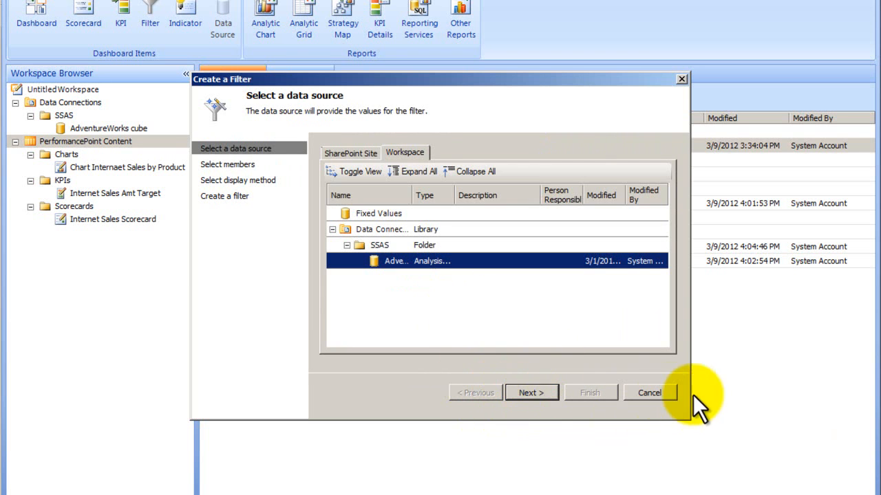
{"action": "left_click", "coordinate": [662, 394]}
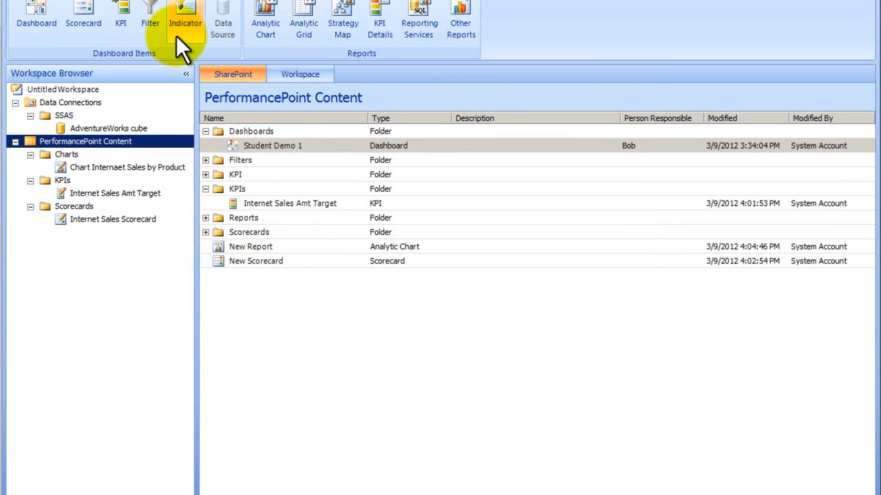
Start a Member Selection filter on the AdventureWorks cube data source with Product.Subcategory as its filter dimension.
{"action": "left_click", "coordinate": [155, 17]}
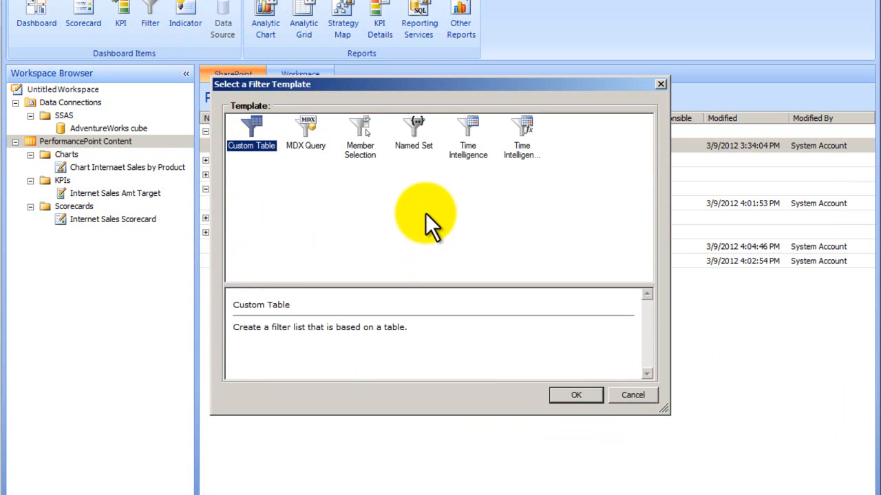
{"action": "double_click", "coordinate": [367, 133]}
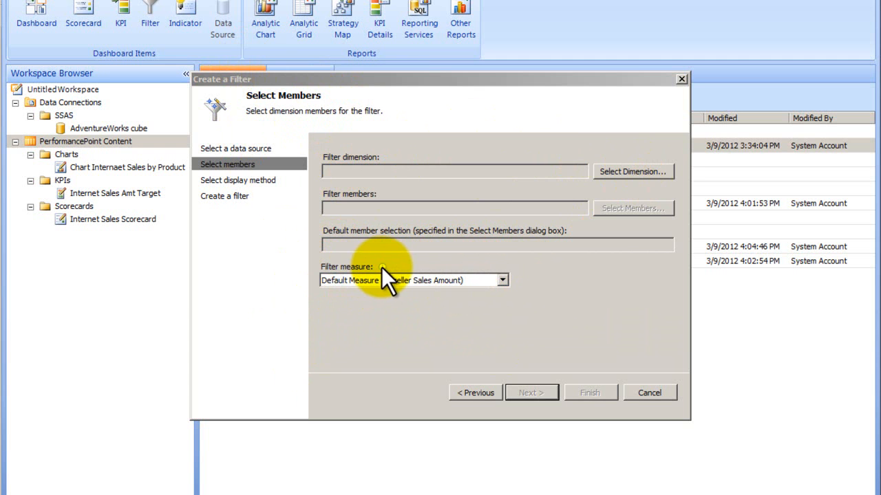
{"action": "left_click", "coordinate": [613, 171]}
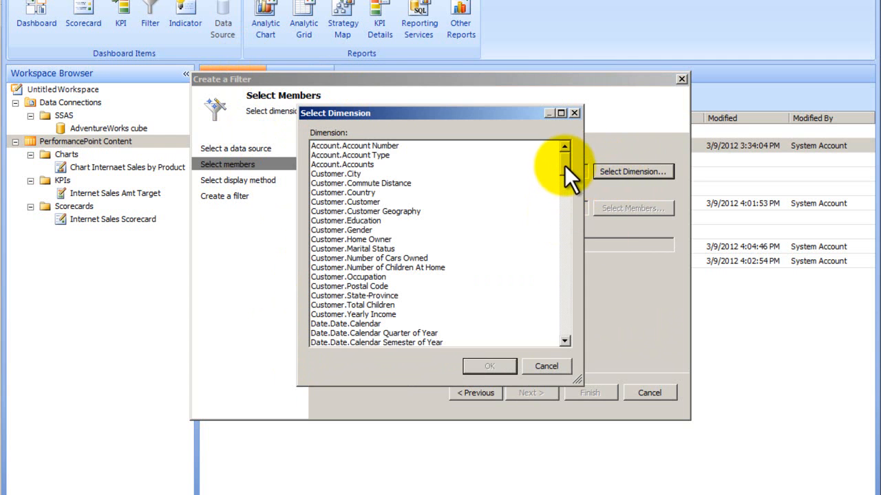
{"action": "left_click_drag", "start_coordinate": [565, 165], "coordinate": [574, 273]}
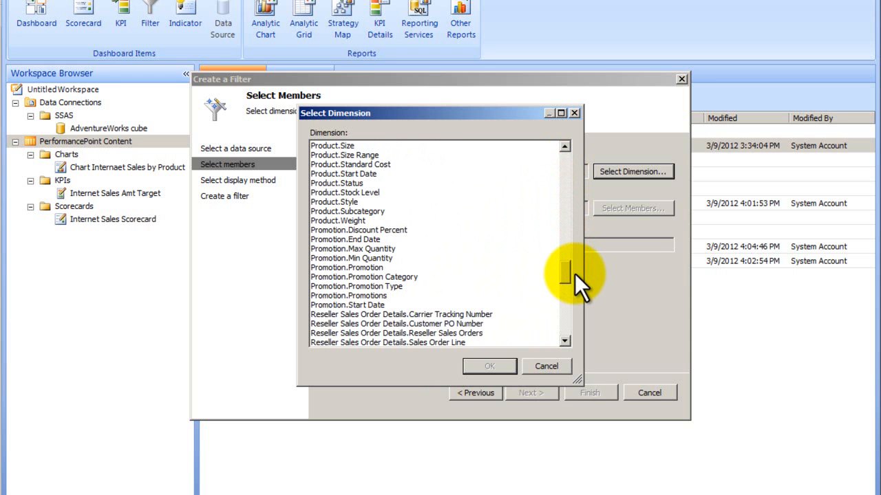
{"action": "left_click", "coordinate": [386, 212]}
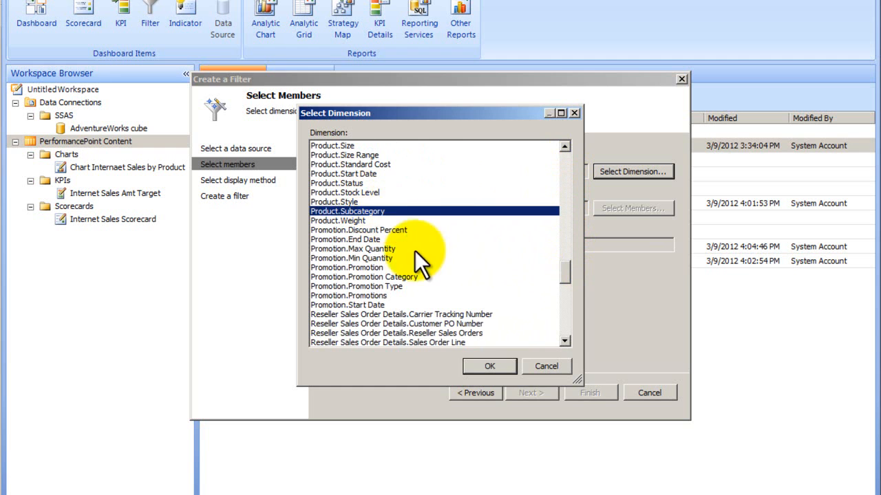
{"action": "left_click", "coordinate": [500, 368]}
Select Bike Racks, Bike Stands, Bottles and Cages, and Brakes as the filter members.
{"action": "left_click", "coordinate": [500, 279]}
{"action": "left_click", "coordinate": [617, 207]}
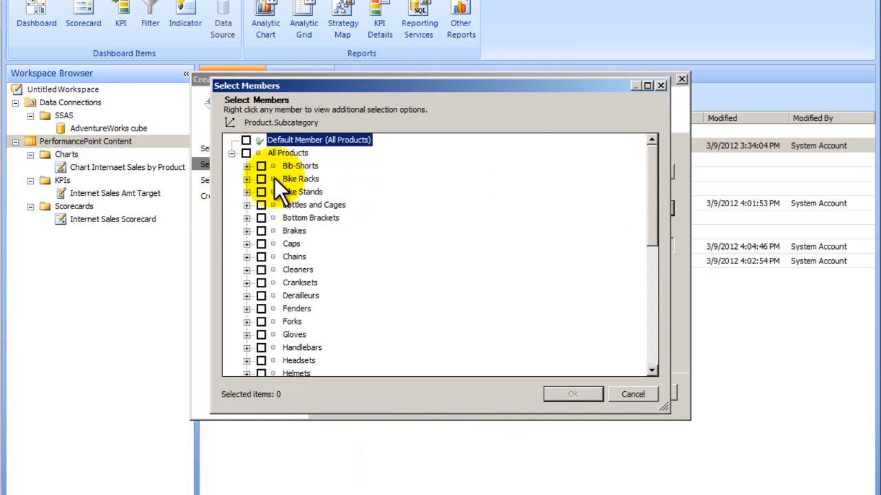
{"action": "left_click", "coordinate": [261, 179]}
{"action": "left_click", "coordinate": [261, 192]}
{"action": "left_click", "coordinate": [260, 205]}
{"action": "left_click", "coordinate": [260, 230]}
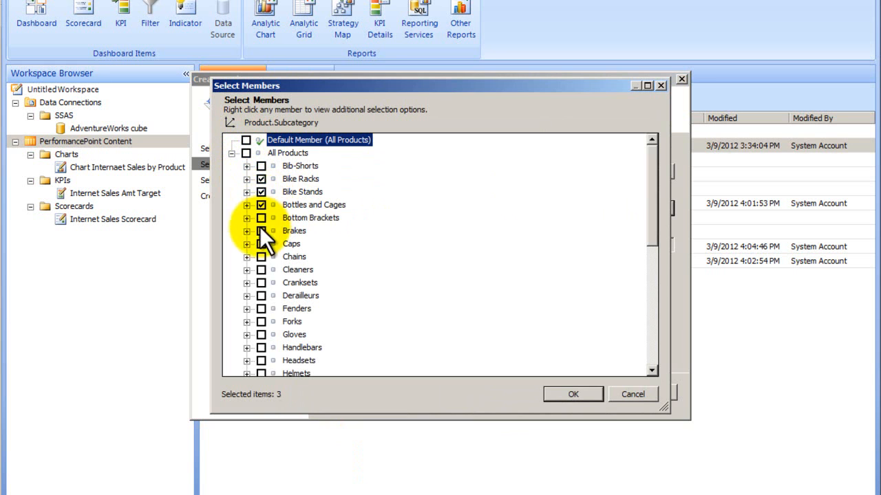
{"action": "left_click", "coordinate": [569, 397]}
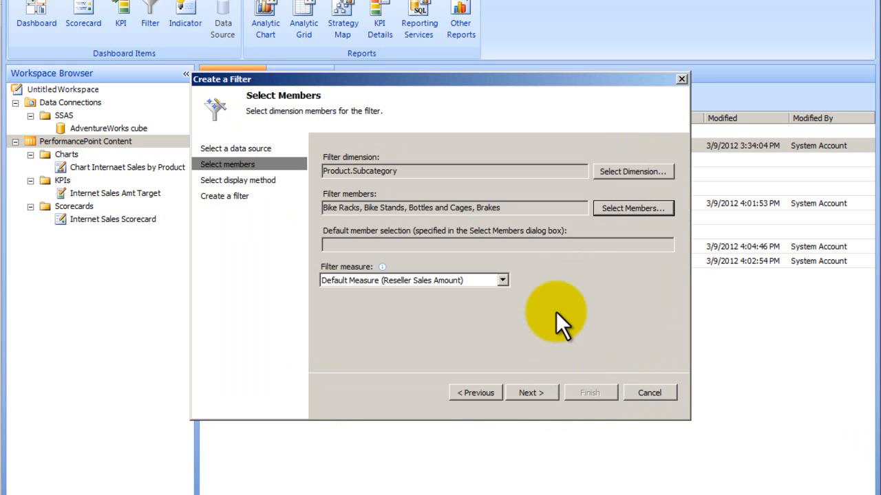
Set the filter's display method to Multi-Select Tree and finish creating the filter.
{"action": "left_click", "coordinate": [527, 393]}
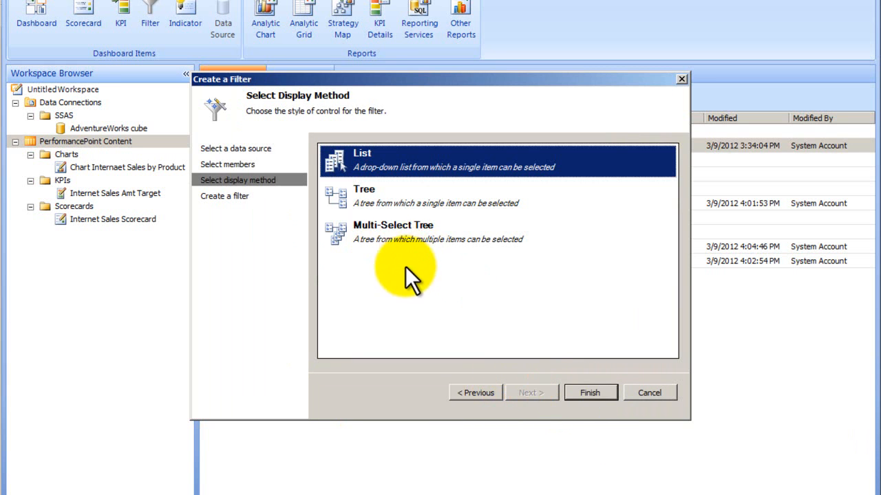
{"action": "left_click", "coordinate": [389, 230]}
{"action": "left_click", "coordinate": [590, 393]}
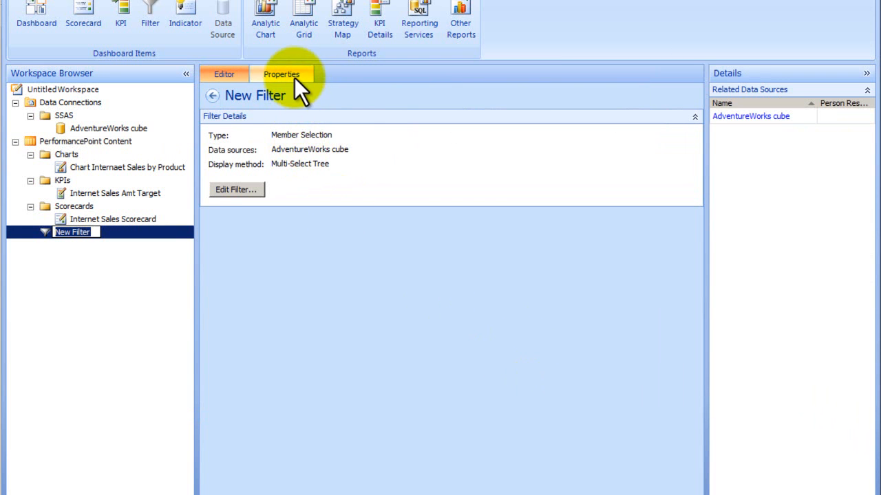
Name the new filter "Product sub" and assign it to a new display folder named "Filters".
{"action": "left_click", "coordinate": [294, 77]}
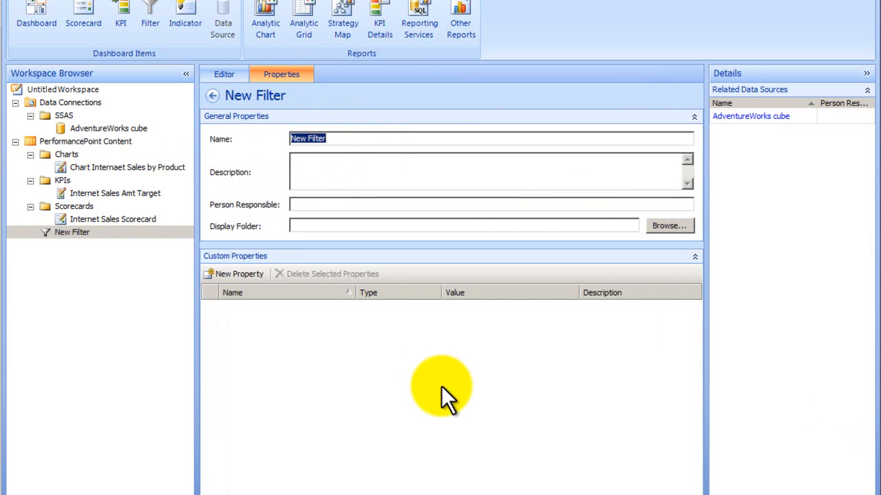
{"action": "type", "text": "Product sub"}
{"action": "left_click", "coordinate": [651, 224]}
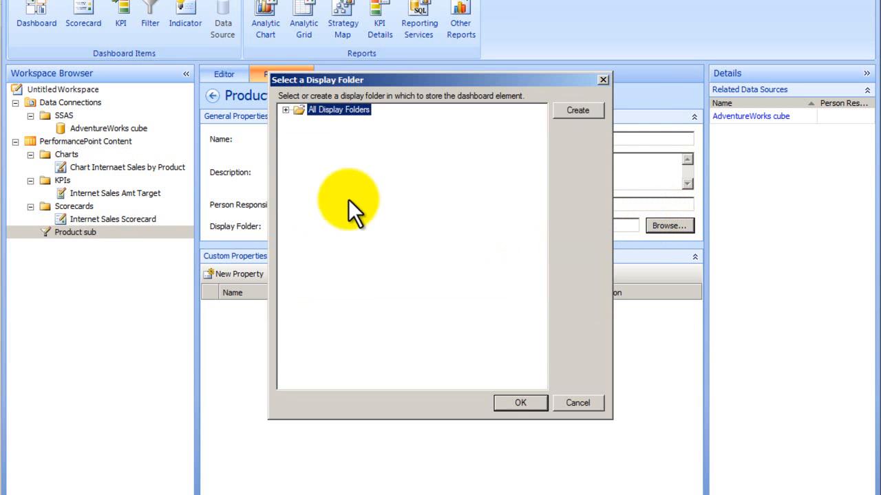
{"action": "left_click", "coordinate": [575, 112]}
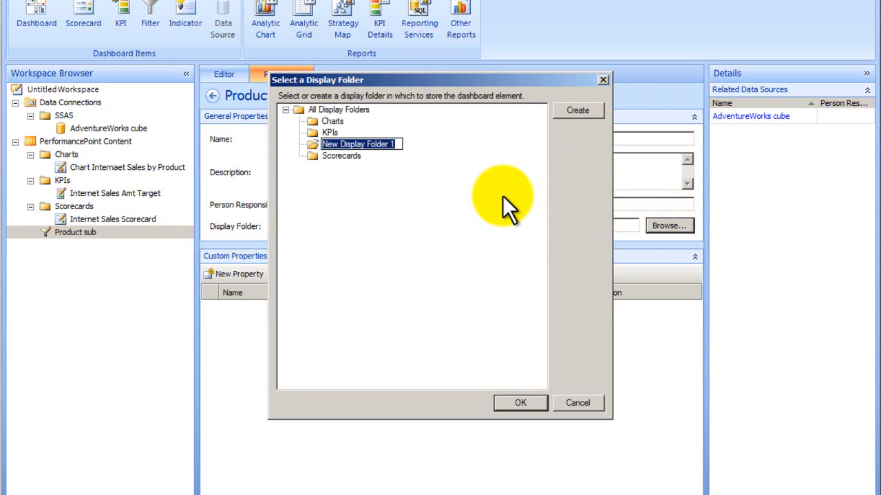
{"action": "type", "text": "Filters"}
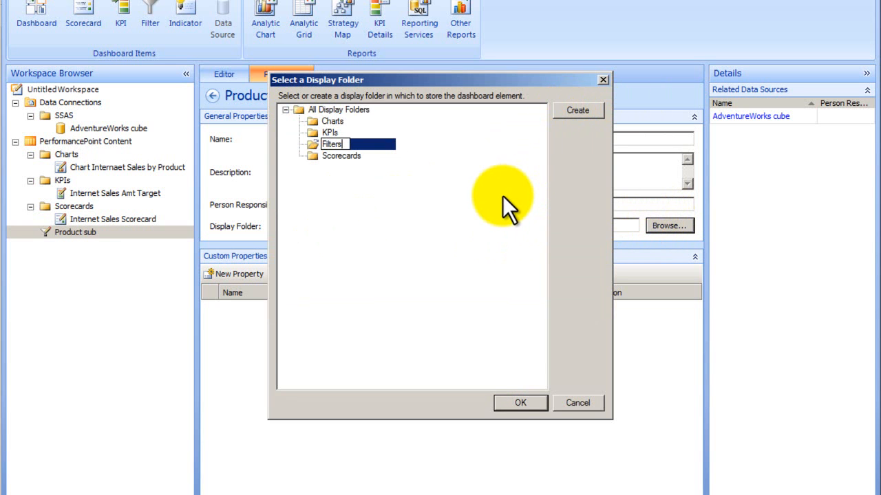
{"action": "left_click", "coordinate": [521, 401]}
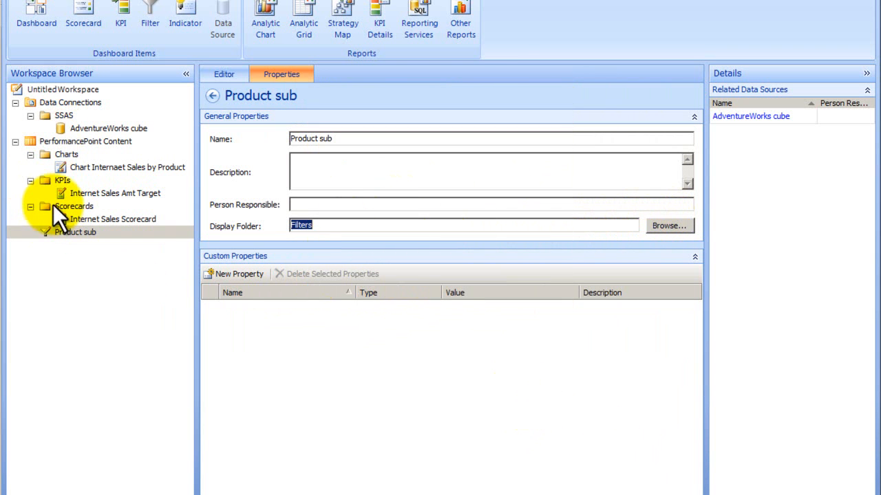
Create a new dashboard in PerformancePoint Content using the 3 Columns page template.
{"action": "left_click", "coordinate": [54, 141]}
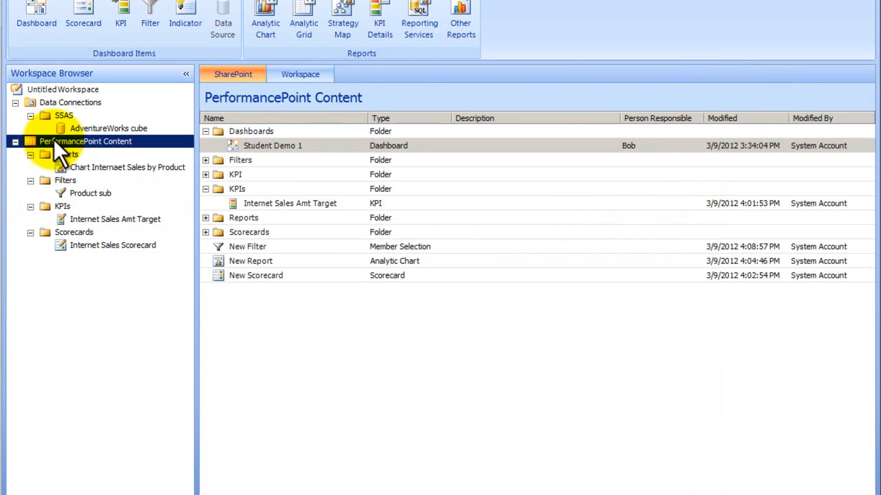
{"action": "right_click", "coordinate": [54, 139]}
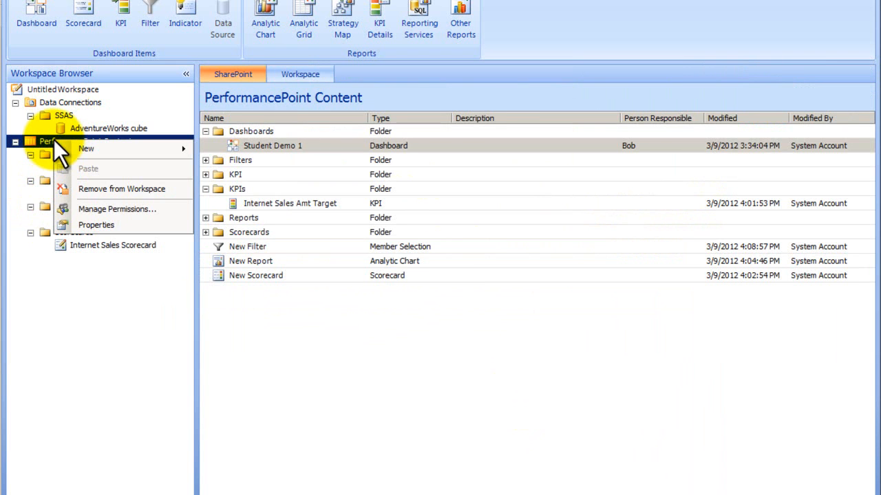
{"action": "mouse_move", "coordinate": [101, 146]}
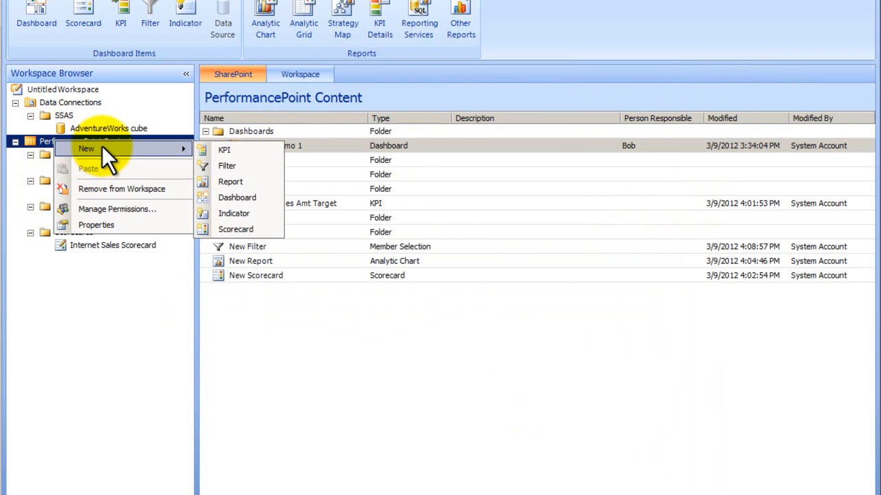
{"action": "left_click", "coordinate": [241, 197]}
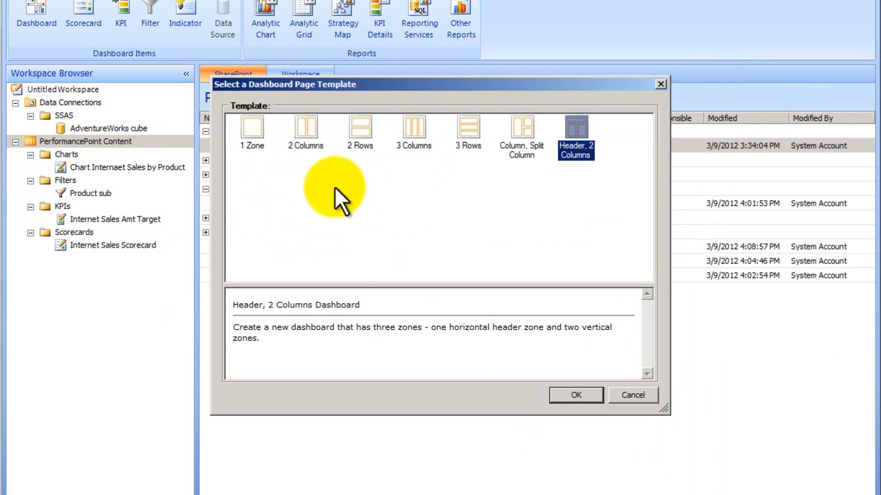
{"action": "left_click", "coordinate": [416, 130]}
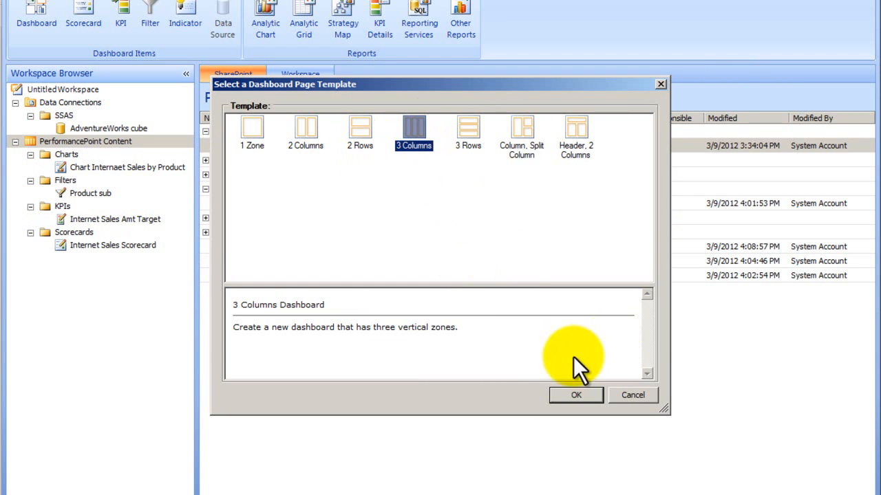
{"action": "left_click", "coordinate": [575, 402]}
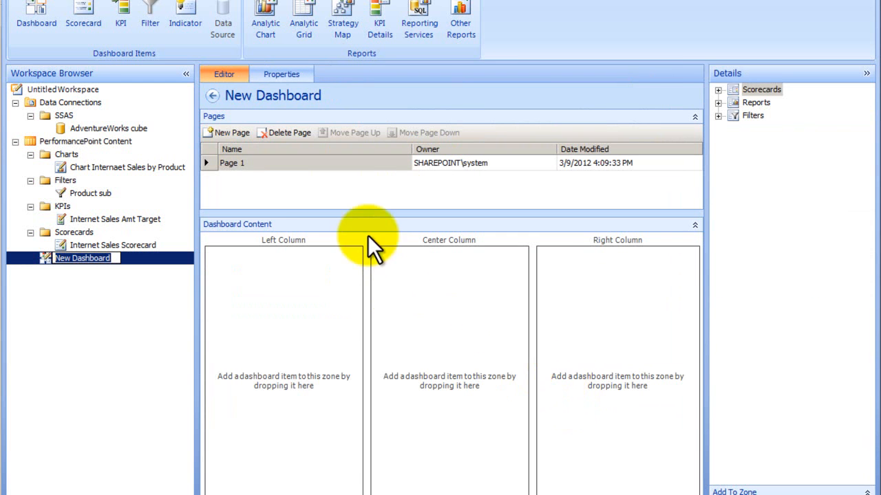
{"action": "right_click", "coordinate": [257, 264]}
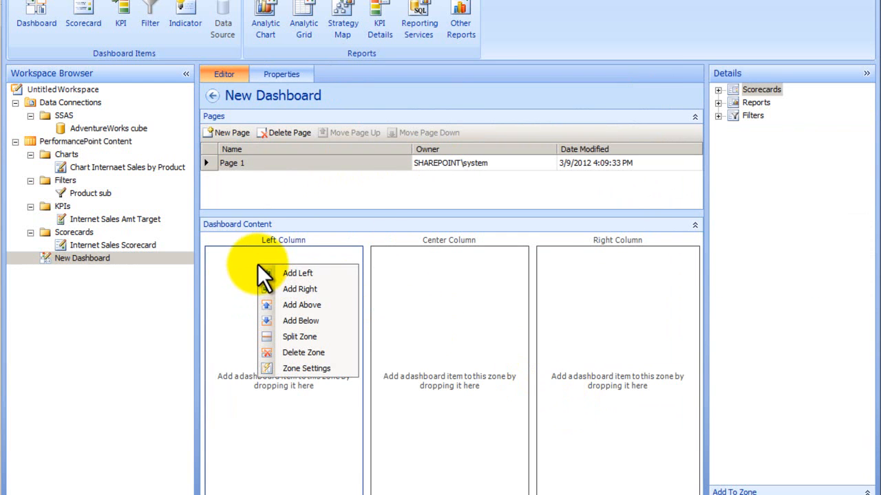
{"action": "right_click", "coordinate": [460, 294]}
{"action": "right_click", "coordinate": [576, 308]}
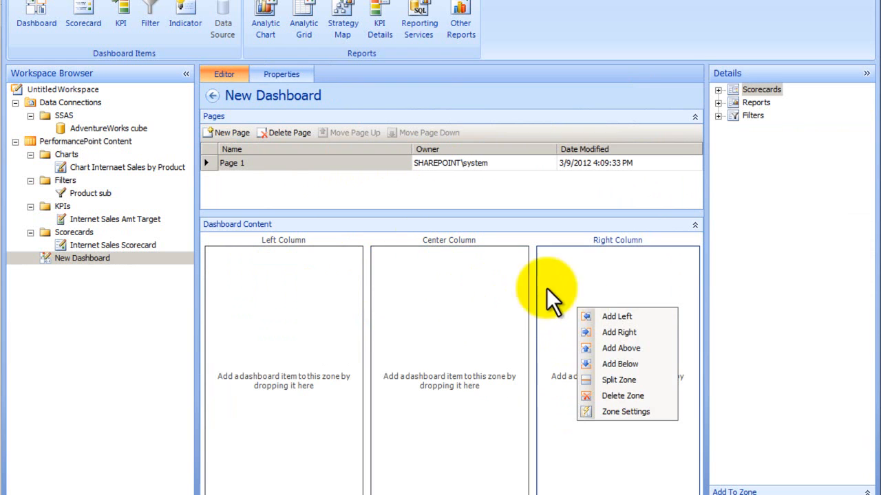
{"action": "left_click", "coordinate": [459, 271]}
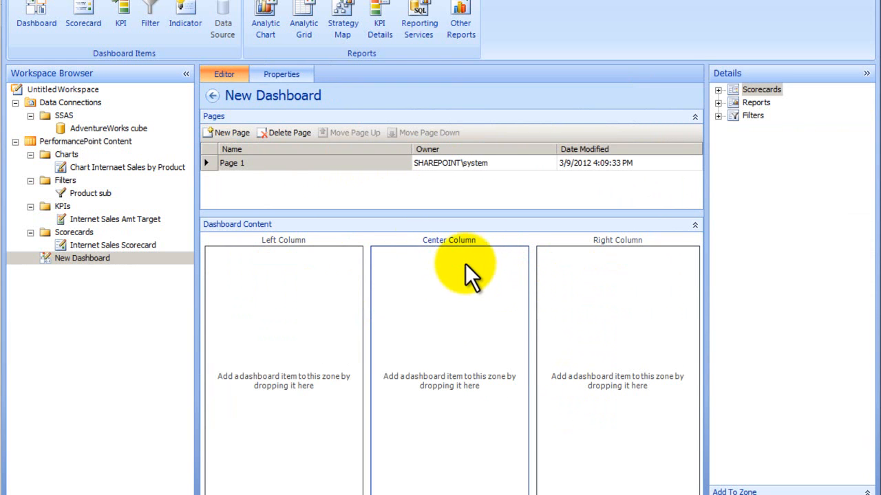
Name the dashboard "Demo 2" and assign it to a new display folder named "Dashboards".
{"action": "left_click", "coordinate": [281, 75]}
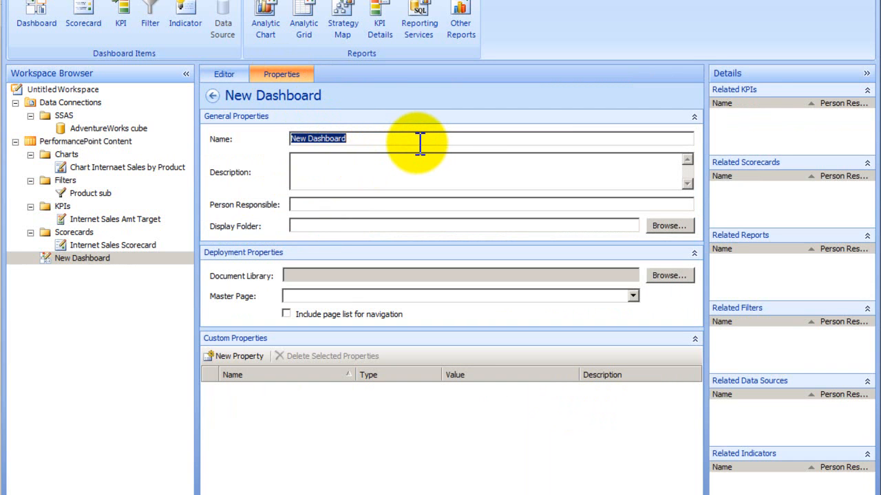
{"action": "type", "text": "Demo 2"}
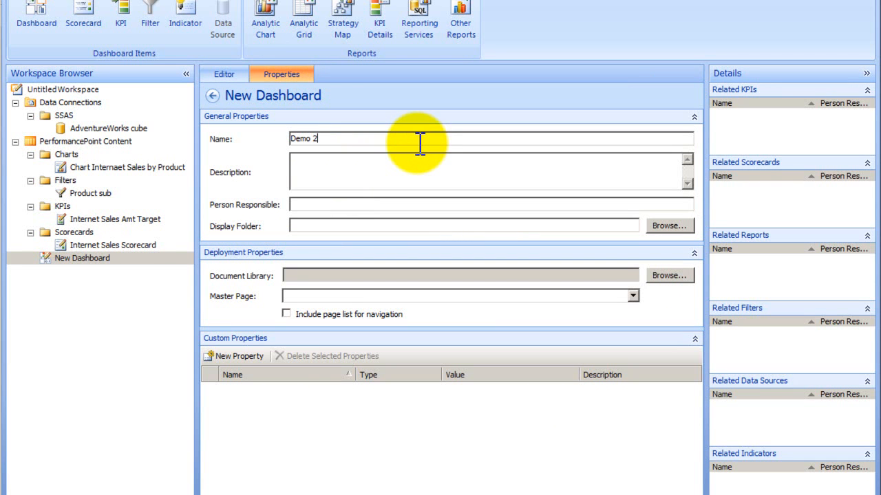
{"action": "left_click", "coordinate": [675, 226]}
{"action": "left_click", "coordinate": [578, 110]}
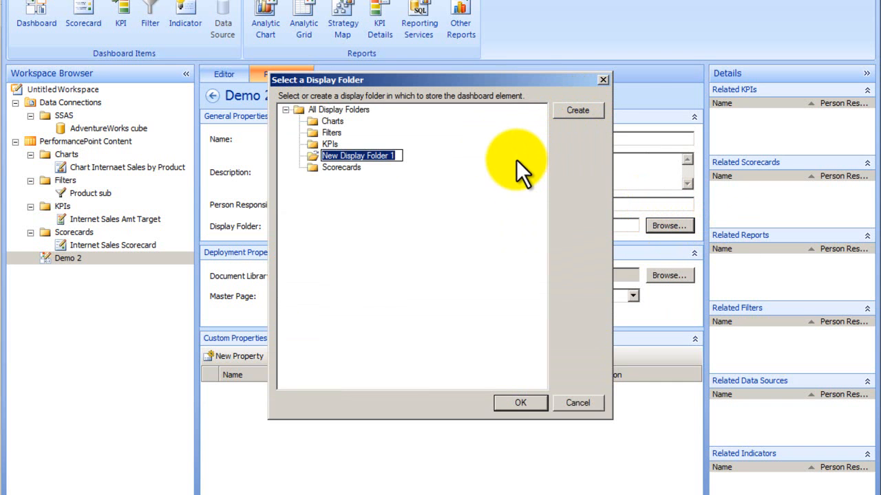
{"action": "type", "text": "Dashbo"}
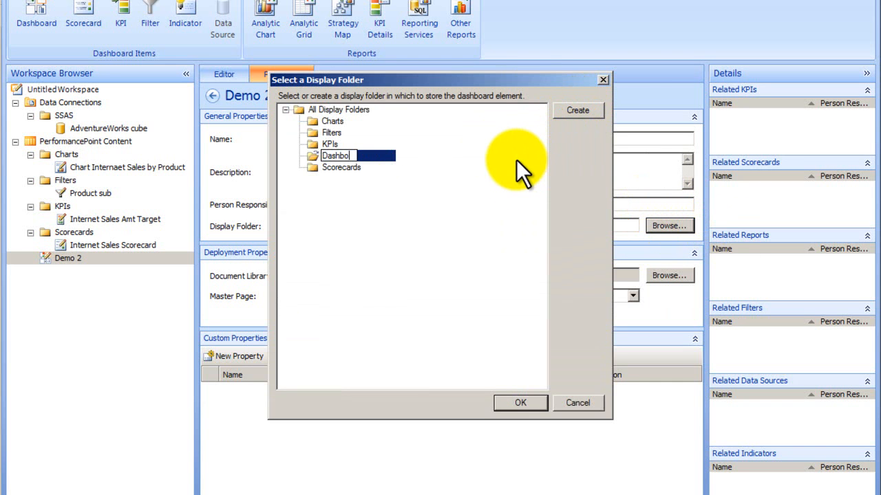
{"action": "type", "text": "ards"}
{"action": "left_click", "coordinate": [519, 402]}
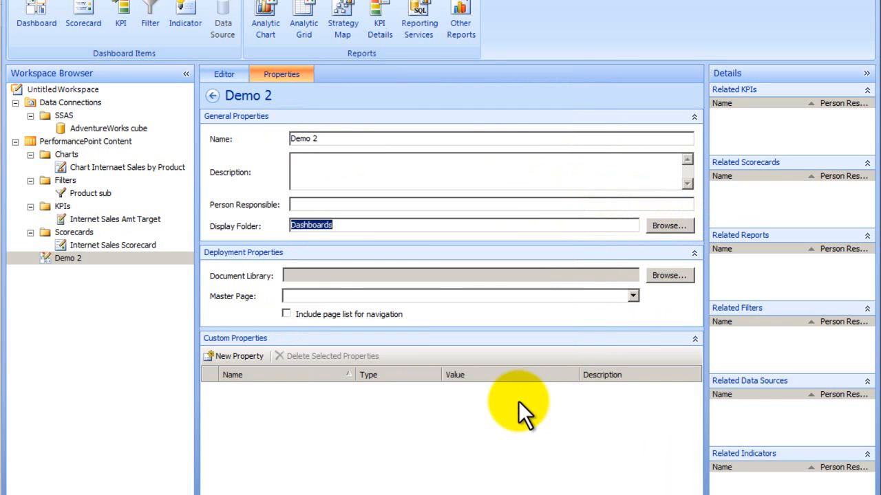
Set the dashboard's deployment document library to Dashboards and its master page to minimal.
{"action": "left_click", "coordinate": [632, 296]}
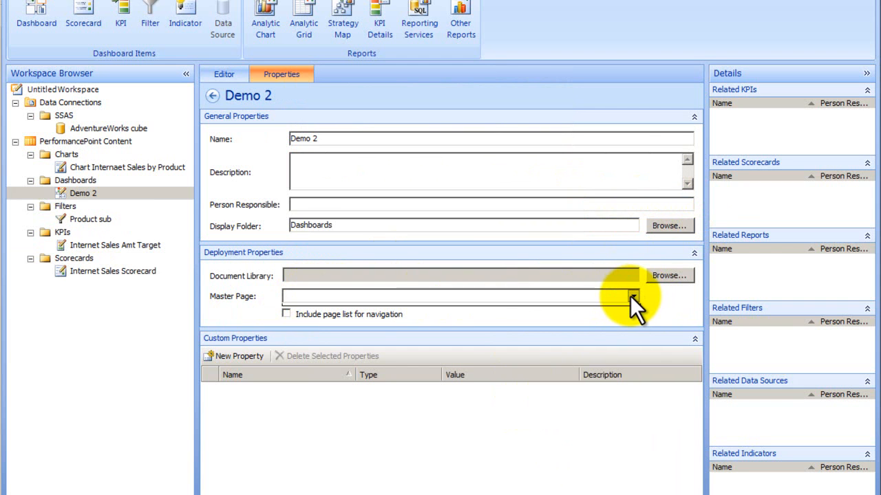
{"action": "left_click", "coordinate": [631, 296]}
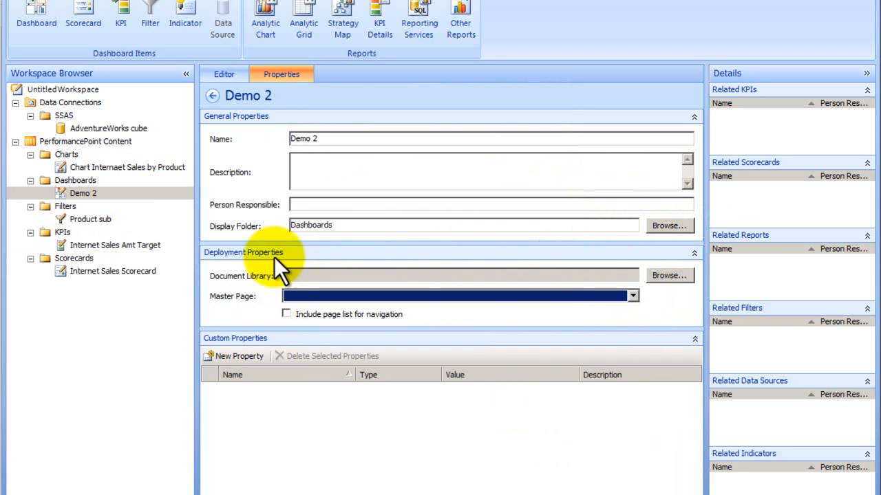
{"action": "left_click", "coordinate": [660, 276]}
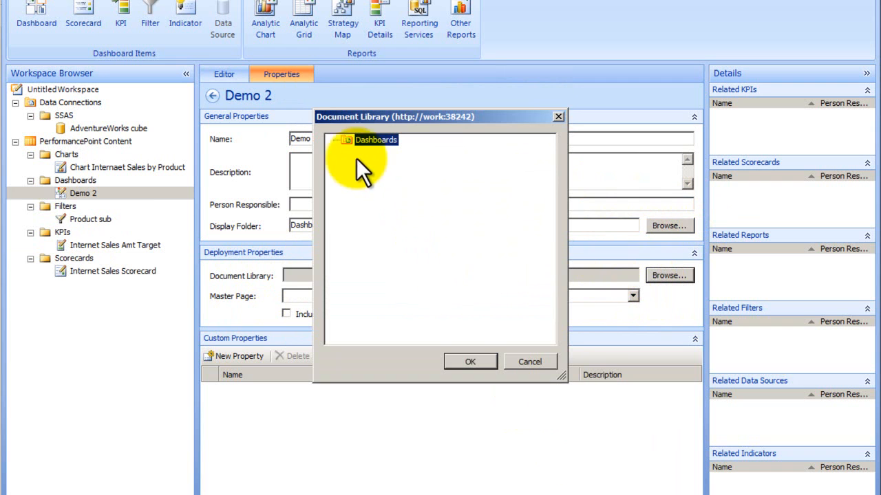
{"action": "left_click", "coordinate": [465, 362]}
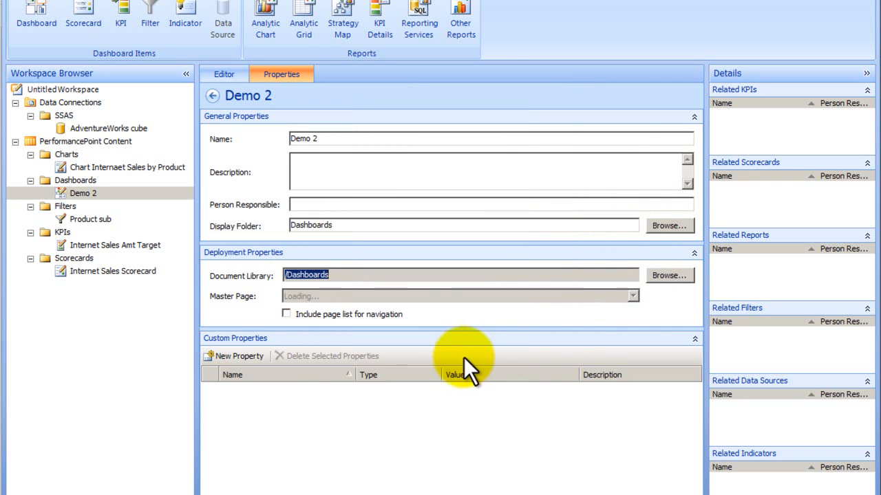
{"action": "left_click", "coordinate": [633, 295]}
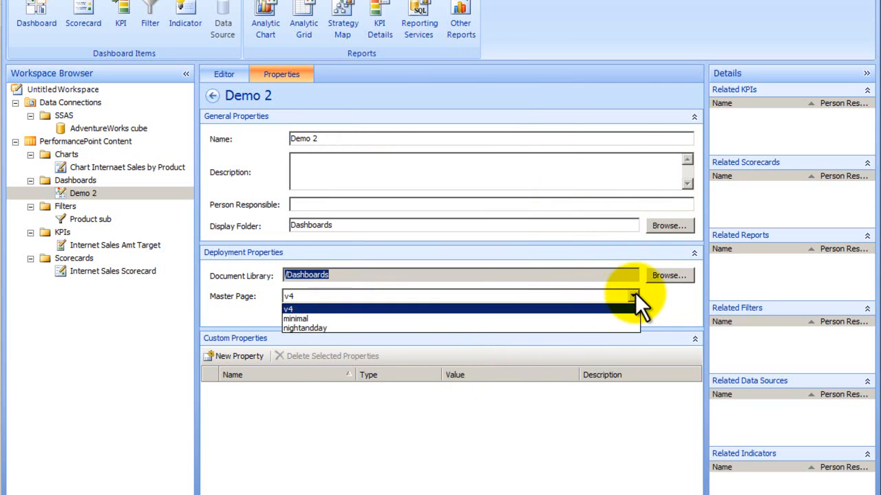
{"action": "left_click", "coordinate": [358, 319]}
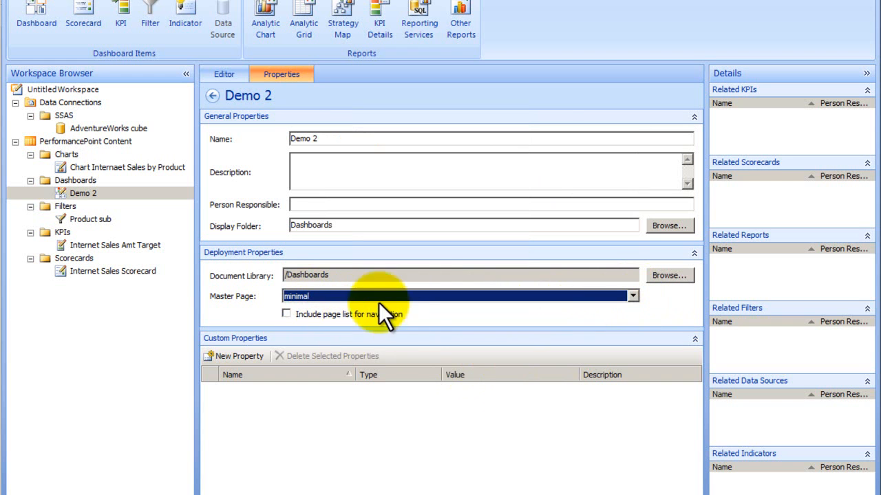
Add the Internet Sales Scorecard to the Center Column zone of the Demo 2 dashboard.
{"action": "left_click", "coordinate": [235, 74]}
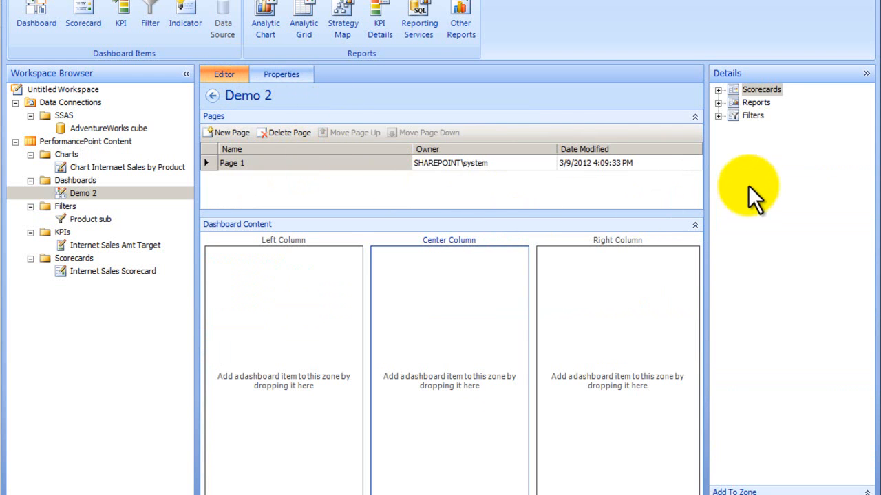
{"action": "left_click", "coordinate": [723, 92]}
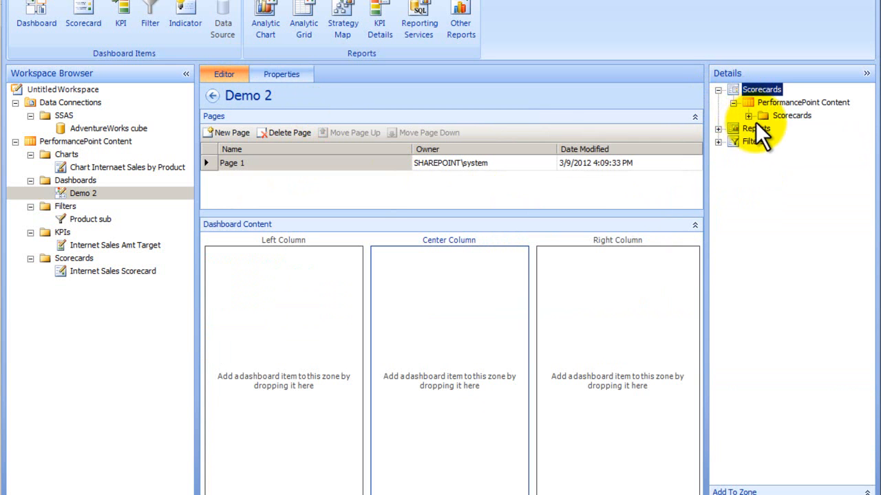
{"action": "left_click", "coordinate": [748, 115]}
{"action": "left_click_drag", "start_coordinate": [797, 129], "coordinate": [468, 311]}
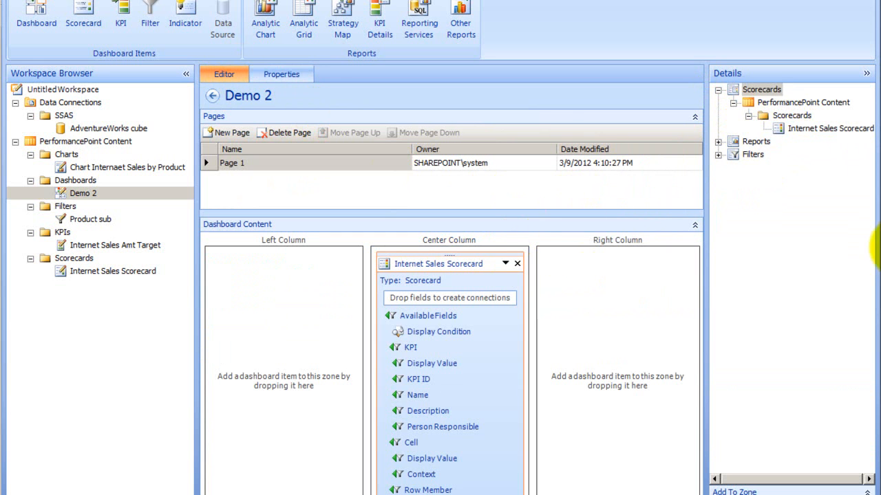
Place the Chart Internaet Sales by Product report in the dashboard's Left Column zone.
{"action": "left_click", "coordinate": [717, 142]}
{"action": "left_click", "coordinate": [732, 154]}
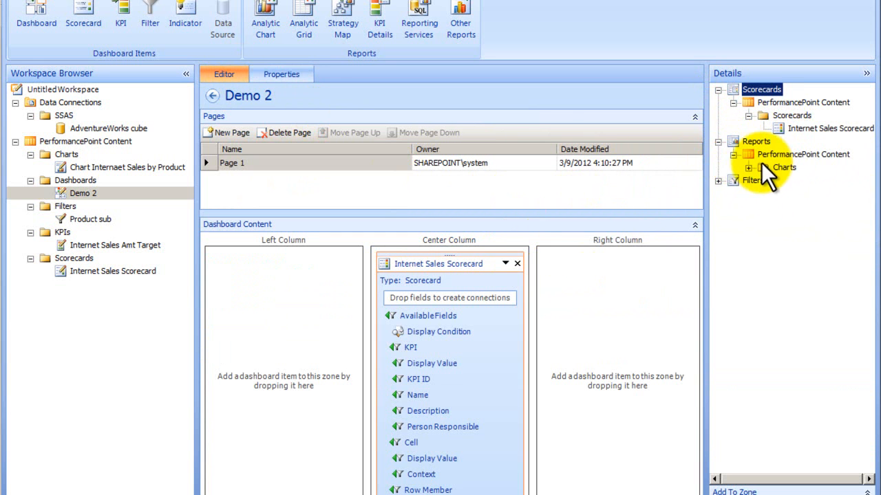
{"action": "left_click", "coordinate": [747, 167]}
{"action": "left_click_drag", "start_coordinate": [786, 181], "coordinate": [288, 341]}
Add the Product sub filter to the dashboard's Right Column zone.
{"action": "left_click", "coordinate": [717, 194]}
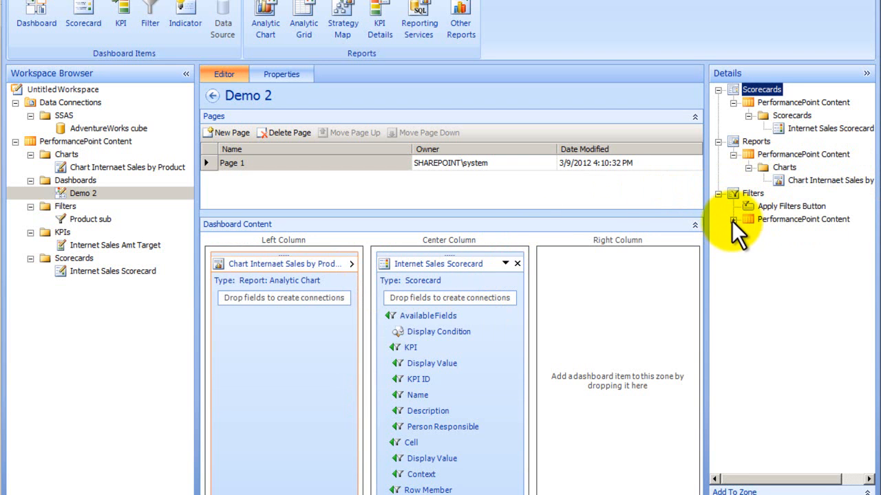
{"action": "left_click", "coordinate": [733, 219]}
{"action": "left_click", "coordinate": [749, 233]}
{"action": "left_click_drag", "start_coordinate": [788, 246], "coordinate": [669, 284]}
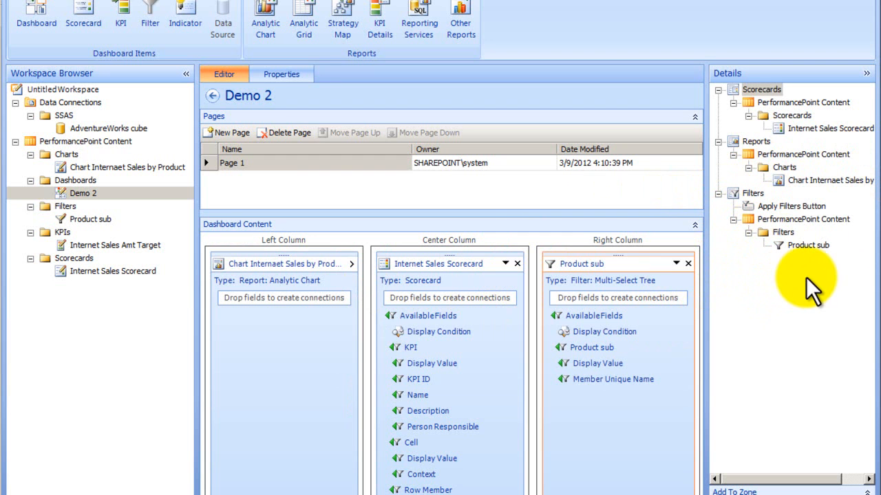
Deploy the Demo 2 dashboard to SharePoint.
{"action": "right_click", "coordinate": [75, 192]}
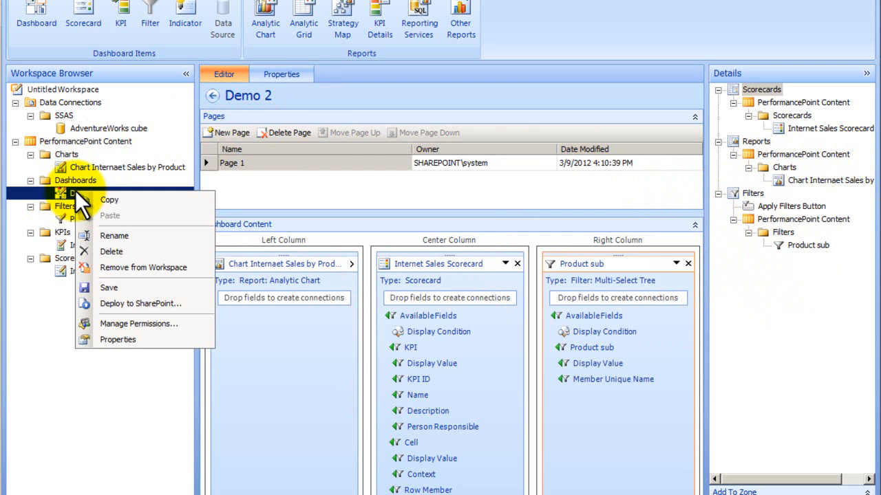
{"action": "left_click", "coordinate": [138, 303]}
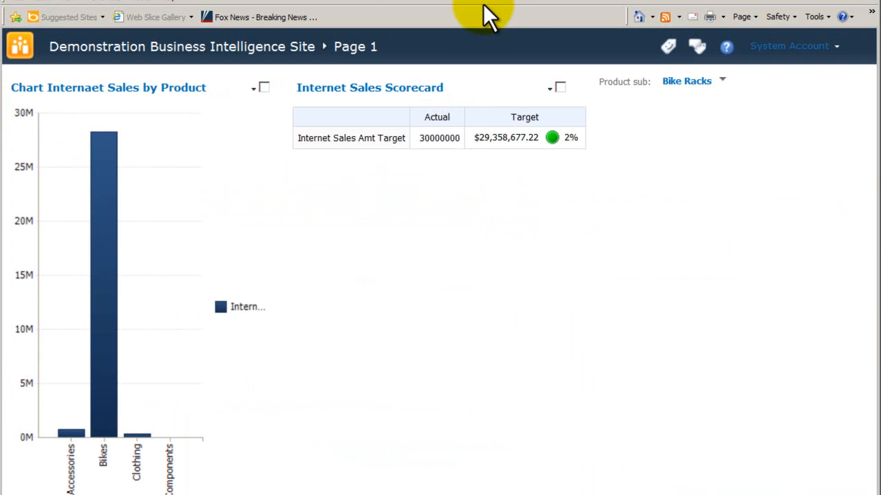
Add Brakes to the Product sub filter selection alongside Bike Racks, apply it and check the options of the chart's Bikes bar.
{"action": "left_click", "coordinate": [720, 82]}
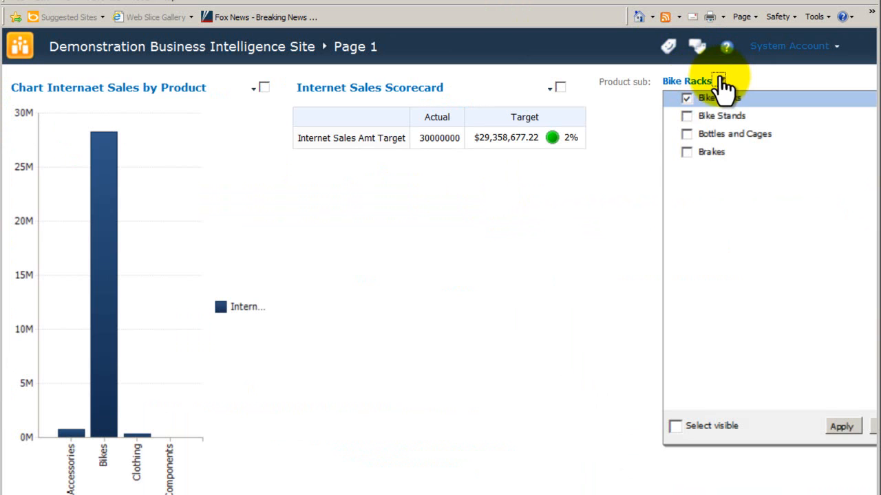
{"action": "left_click", "coordinate": [686, 153]}
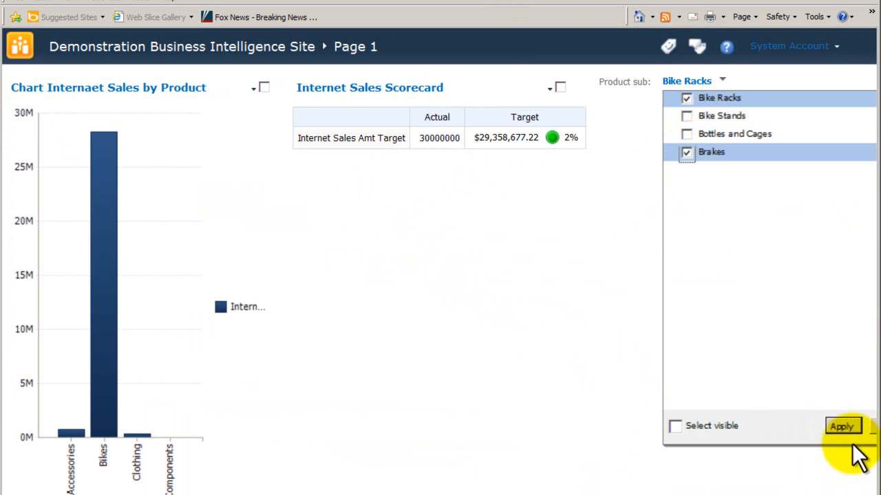
{"action": "left_click", "coordinate": [841, 426]}
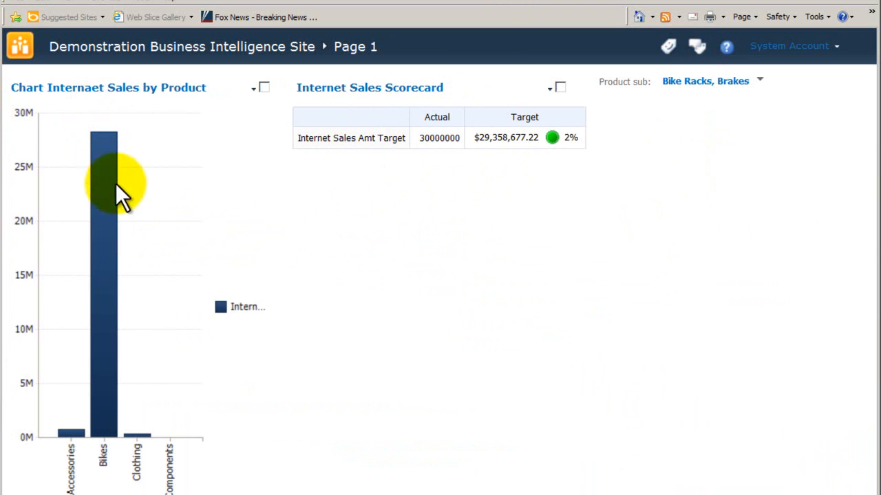
{"action": "right_click", "coordinate": [114, 259]}
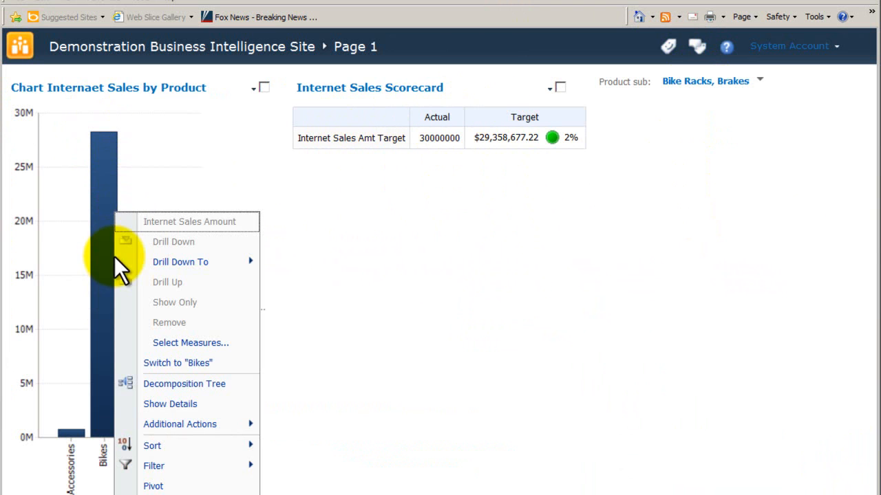
{"action": "left_click", "coordinate": [386, 291]}
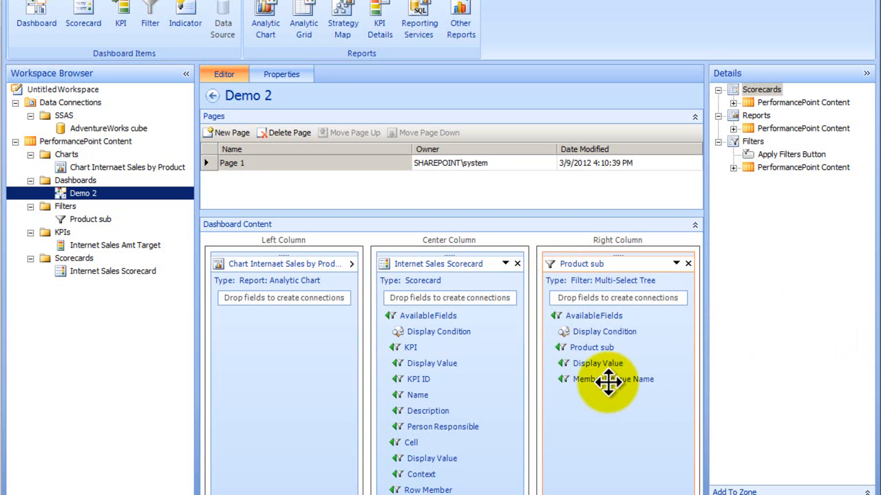
In Dashboard Designer, connect the Product sub filter's Member Unique Name to the chart's Product Categories and redeploy Demo 2 to SharePoint.
{"action": "left_click_drag", "start_coordinate": [608, 383], "coordinate": [529, 375]}
{"action": "left_click_drag", "start_coordinate": [296, 287], "coordinate": [278, 298]}
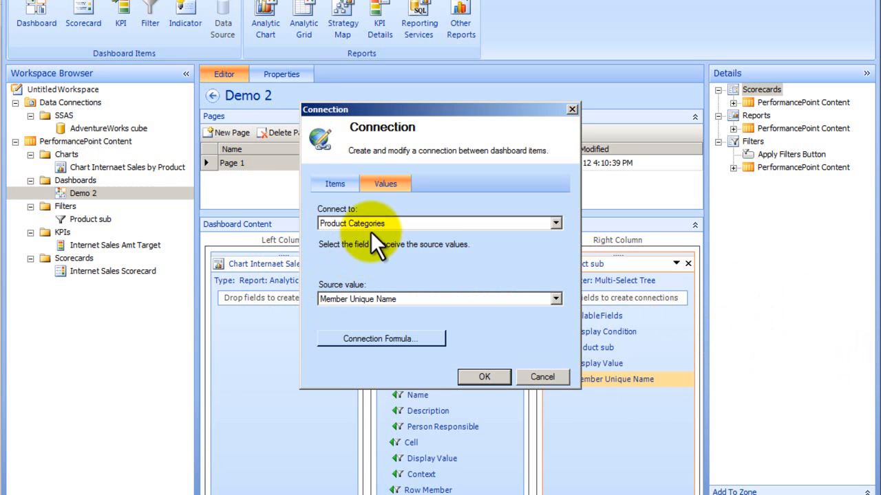
{"action": "left_click", "coordinate": [485, 377]}
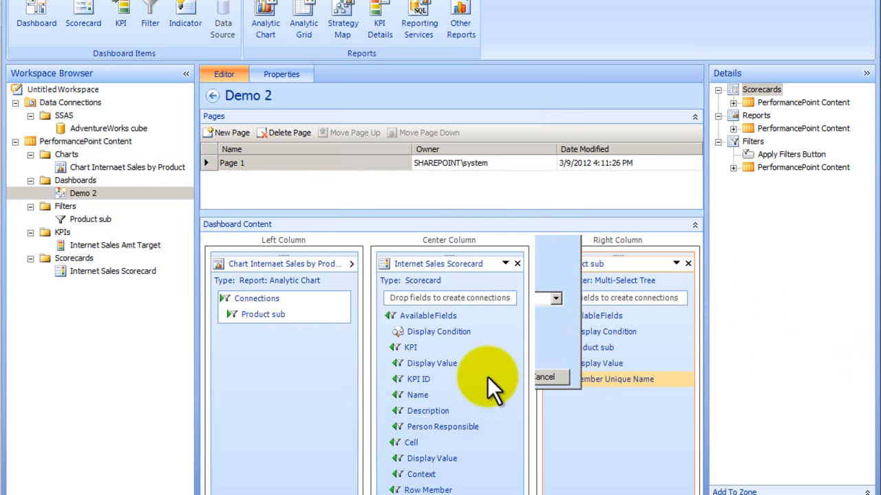
{"action": "right_click", "coordinate": [83, 196]}
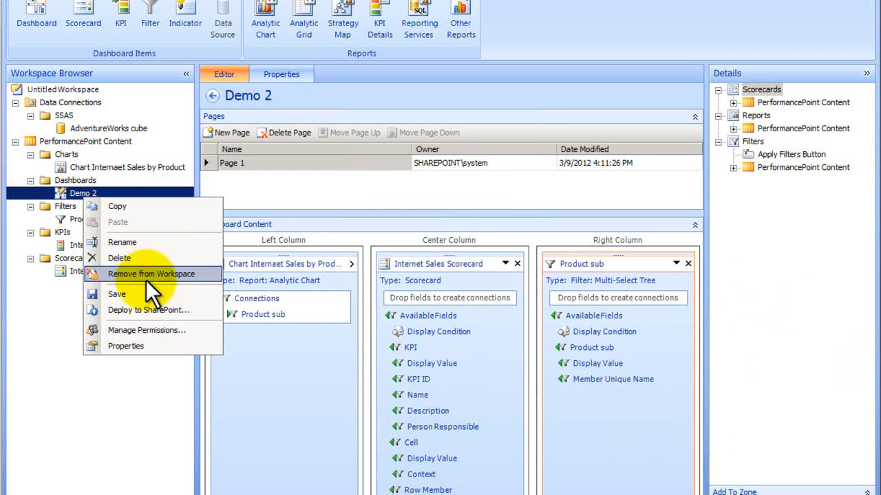
{"action": "left_click", "coordinate": [148, 310]}
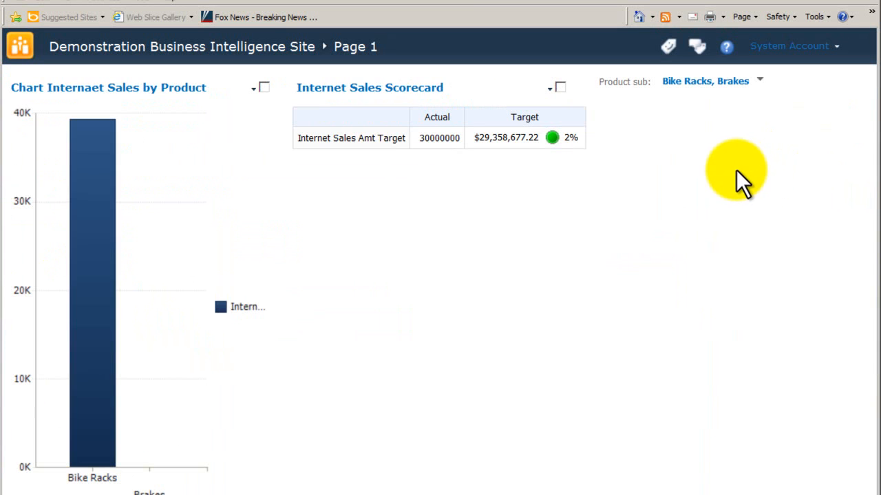
Add Bike Stands and Bottles and Cages to the deployed dashboard's Product sub filter selection and apply the filter.
{"action": "left_click", "coordinate": [759, 81]}
{"action": "left_click", "coordinate": [686, 116]}
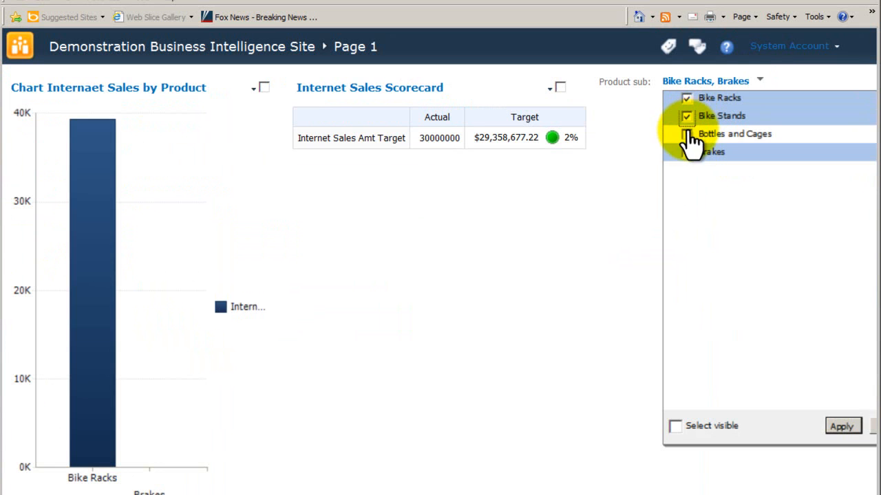
{"action": "left_click", "coordinate": [687, 134]}
{"action": "left_click", "coordinate": [841, 428]}
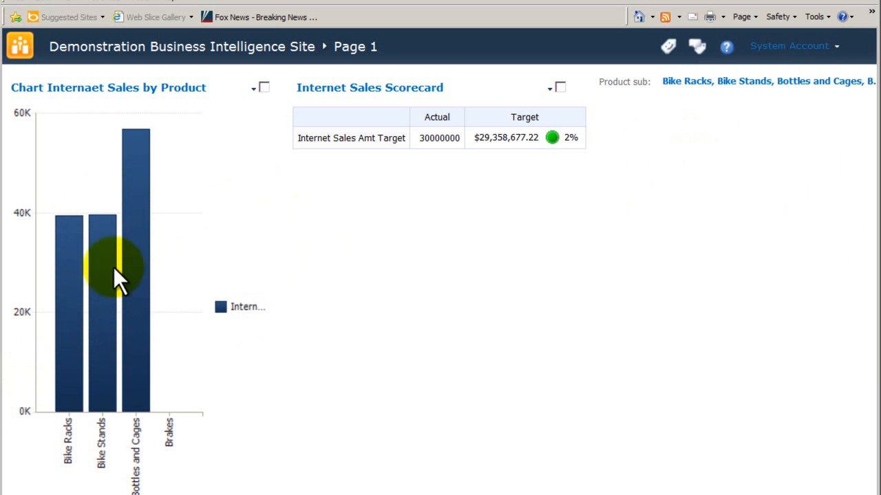
Drill down from the Bottles and Cages bar in the product chart to Organization Level 02.
{"action": "right_click", "coordinate": [131, 229]}
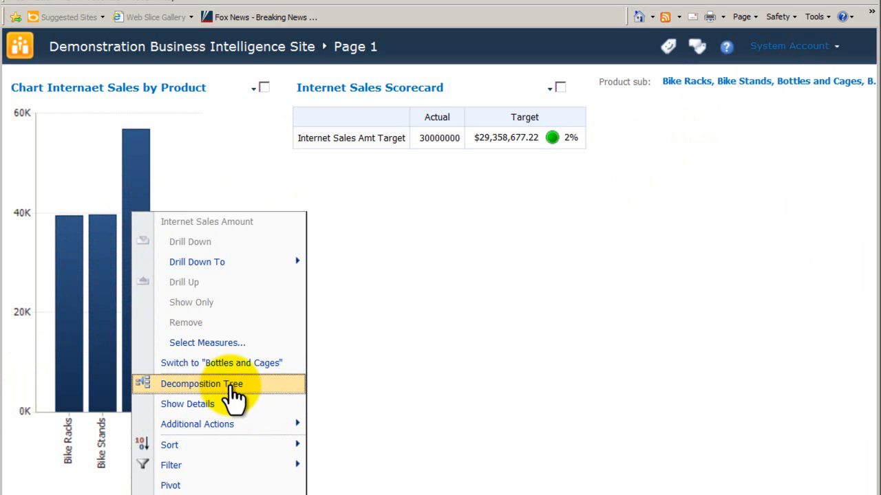
{"action": "mouse_move", "coordinate": [251, 268]}
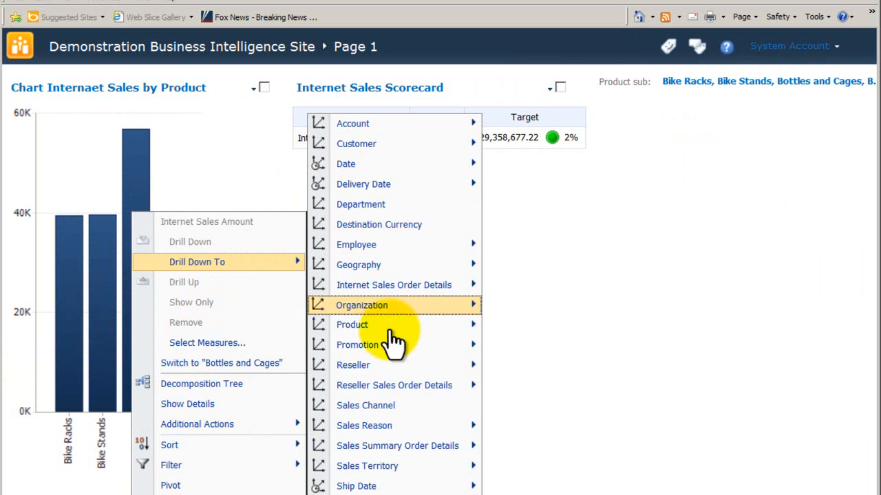
{"action": "mouse_move", "coordinate": [384, 310]}
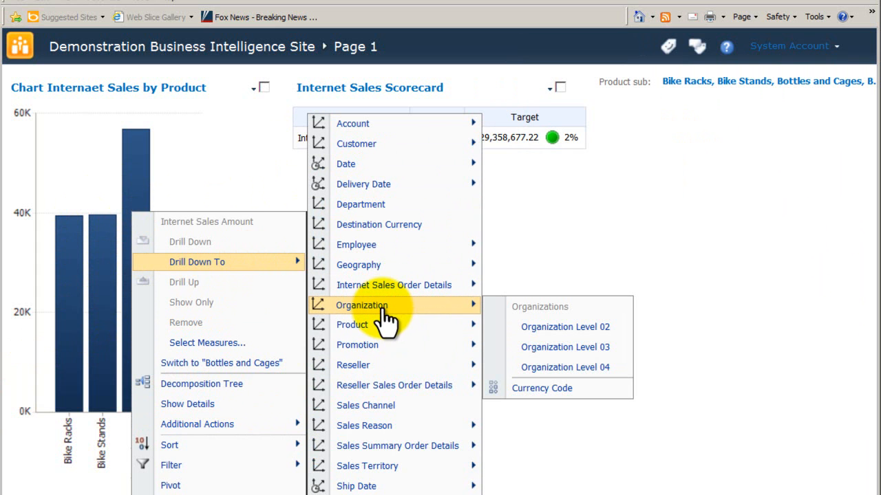
{"action": "left_click", "coordinate": [547, 328]}
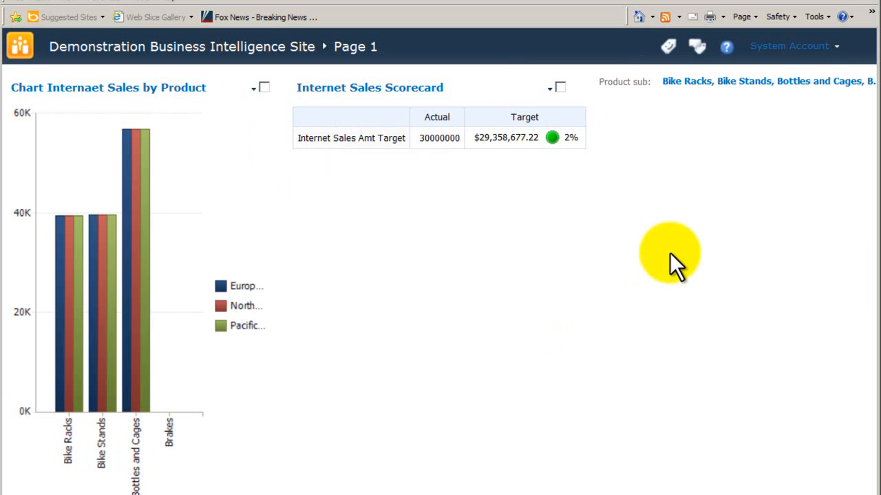